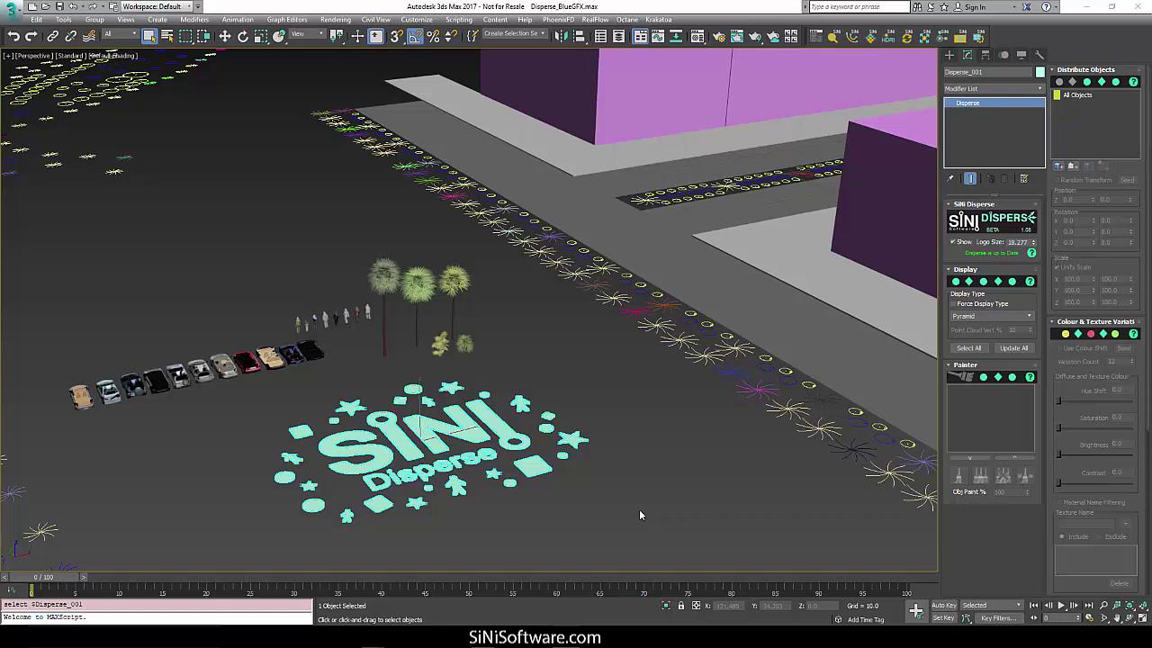
Step: Add the three sample trees and the two bushes to the Disperse object's distribution list
alt+middle_drag(616, 477, 633, 468)
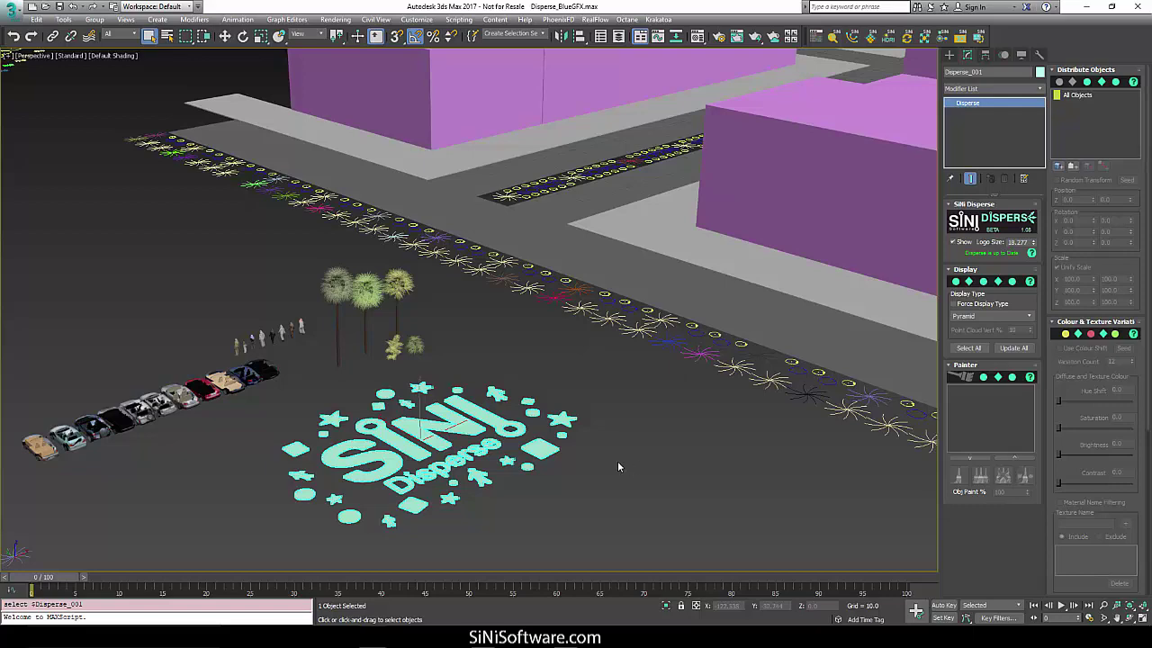
alt+middle_drag(616, 459, 614, 452)
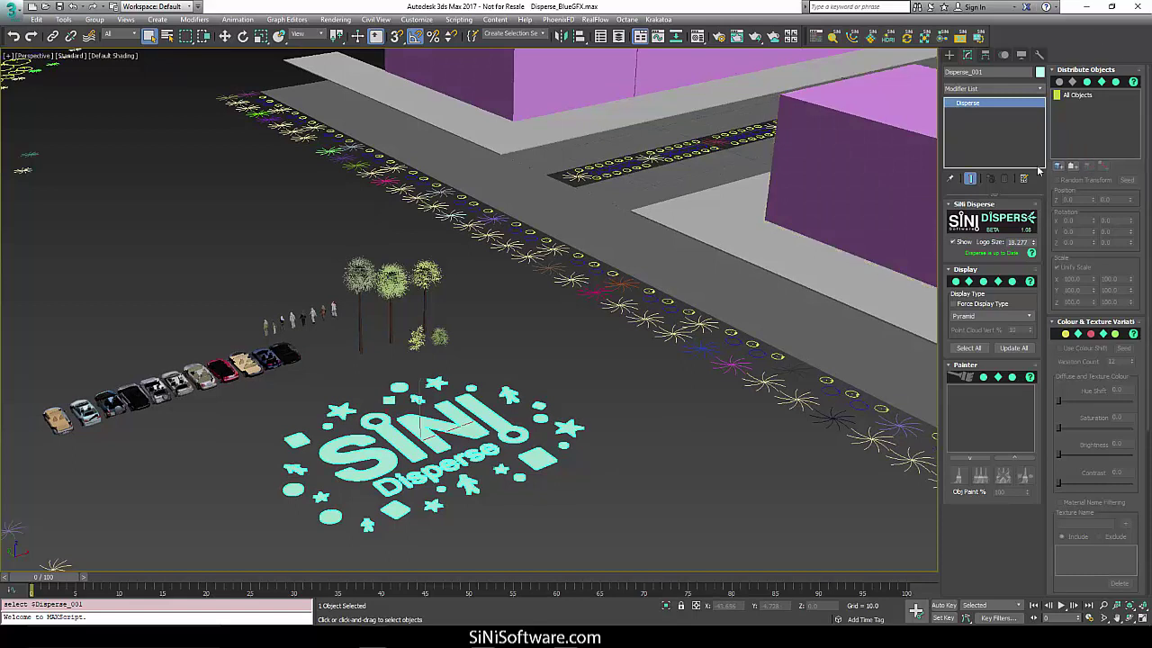
click(1059, 168)
click(390, 286)
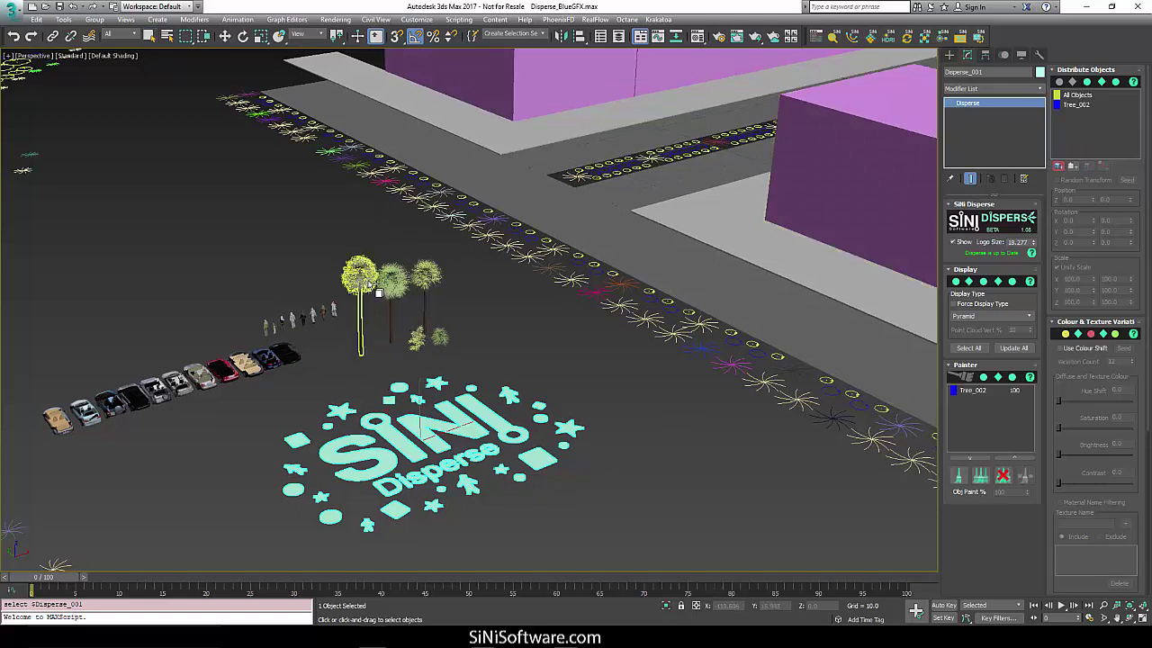
click(388, 285)
click(428, 276)
click(419, 339)
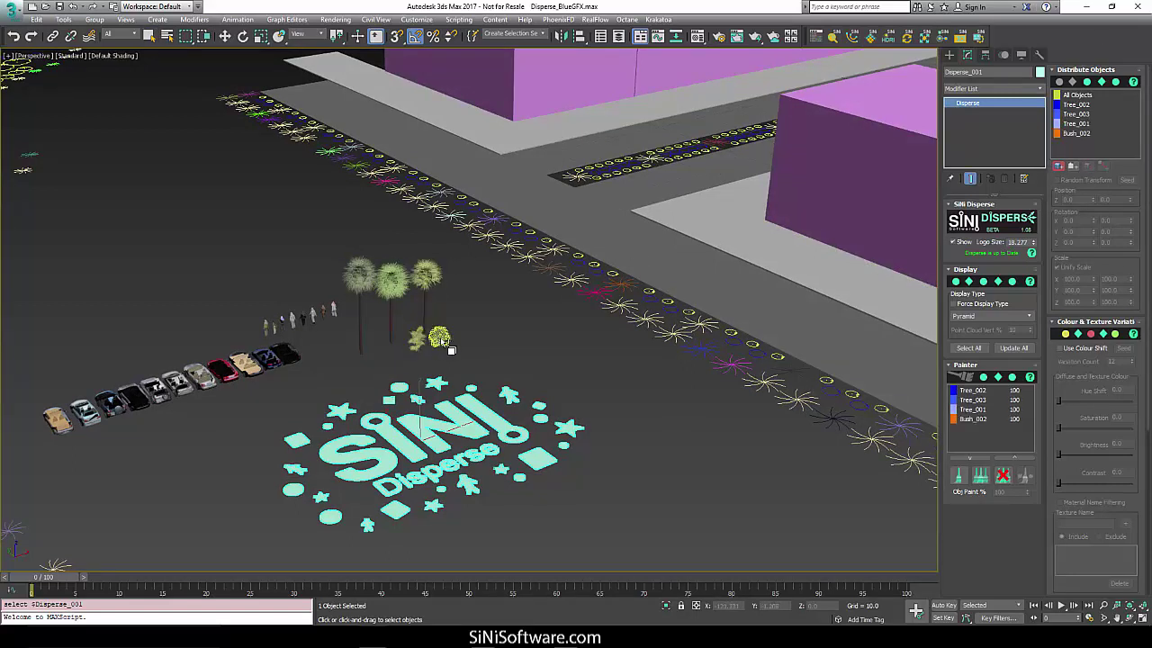
click(441, 338)
Step: Paint multiple instances of Tree_002, Tree_003 and Tree_001 over the open ground, across the road and down beside it
click(976, 392)
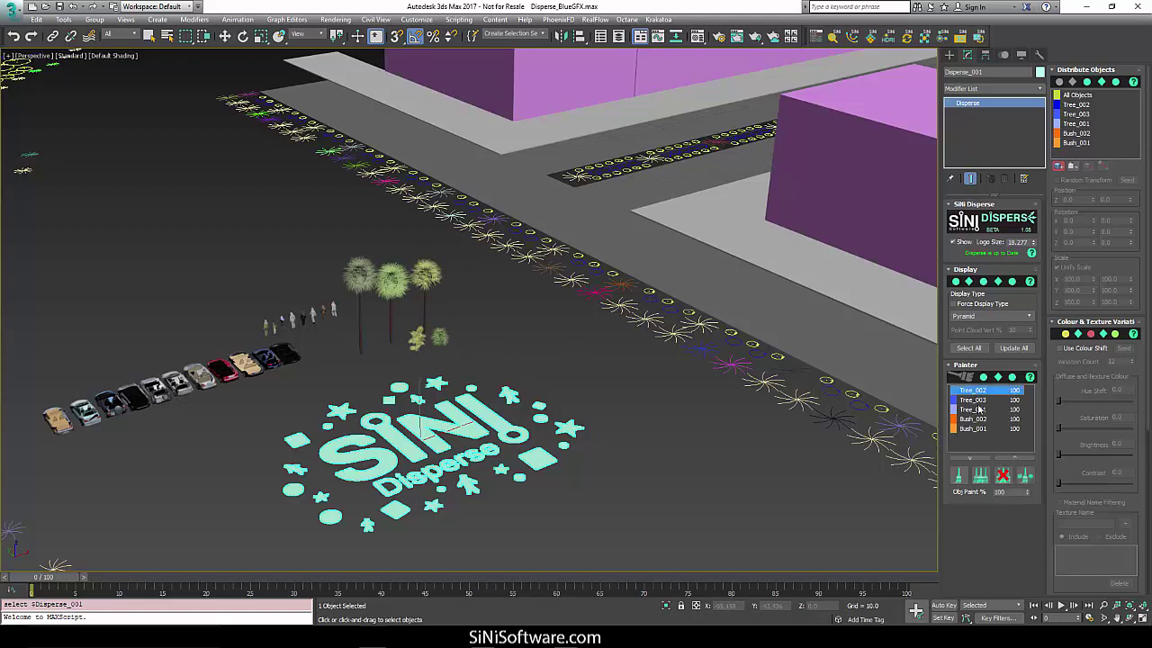
shift+click(978, 412)
click(981, 476)
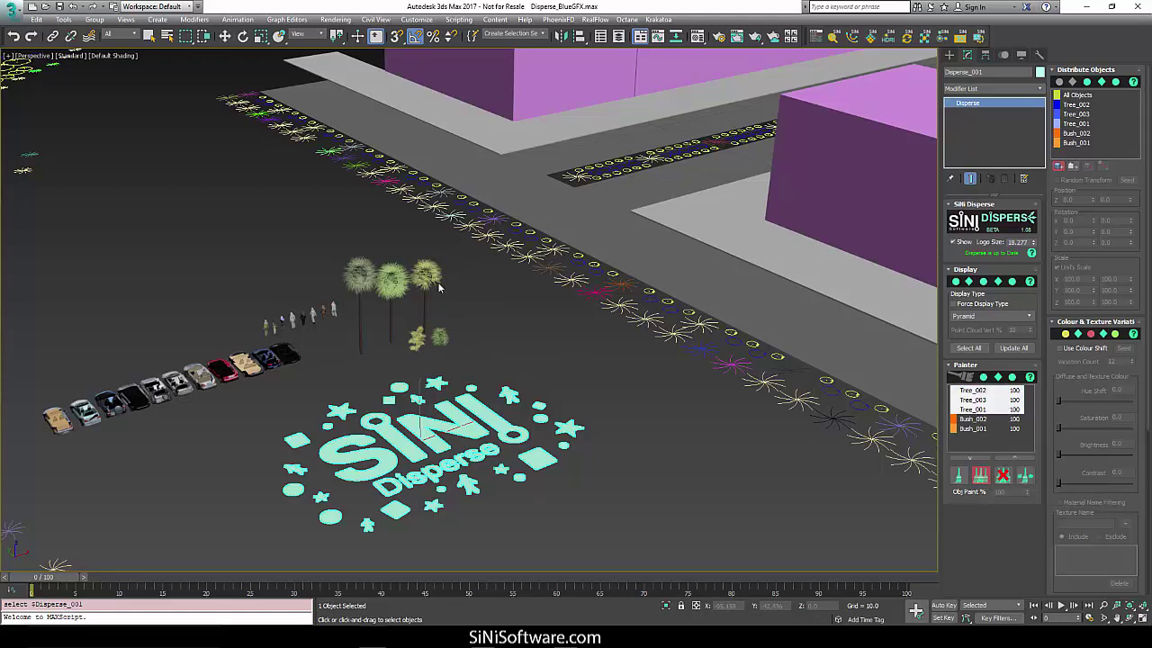
drag(249, 156, 106, 184)
drag(531, 92, 607, 79)
mouse_move(387, 266)
mouse_down()
mouse_move(203, 254)
mouse_move(137, 297)
mouse_move(405, 211)
mouse_move(558, 270)
mouse_move(698, 387)
mouse_move(851, 563)
mouse_up()
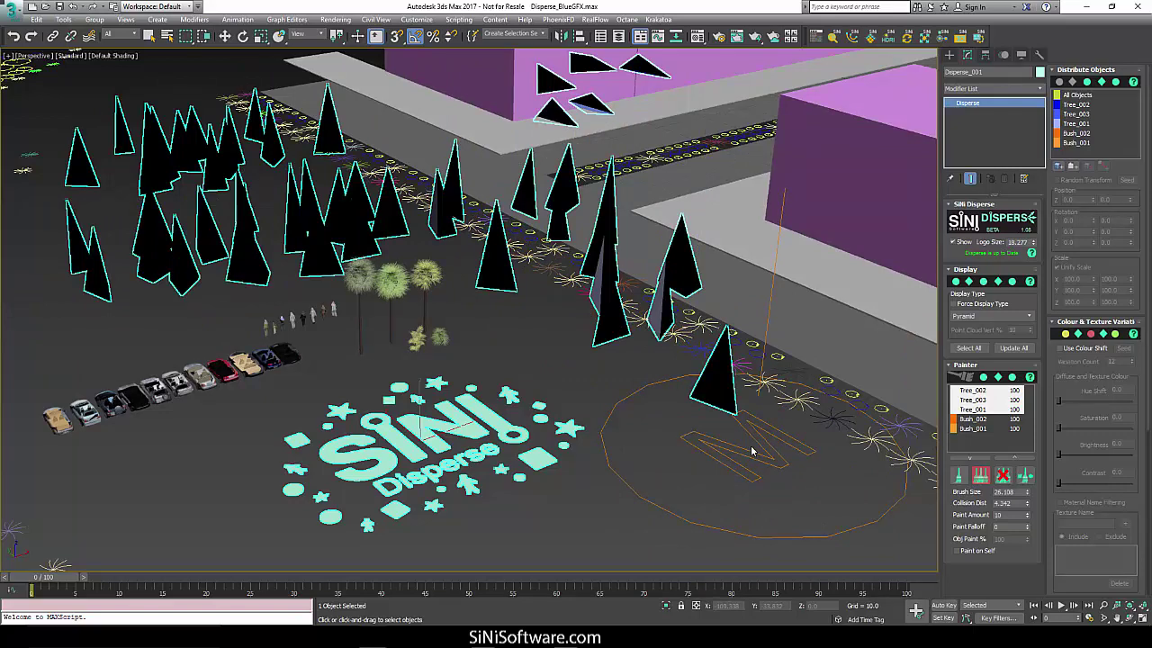
Step: Erase painted trees of all three types along the road, and erase only Tree_003 from the remaining group on the open ground
click(1002, 474)
mouse_move(717, 308)
mouse_down()
mouse_move(648, 324)
mouse_move(611, 405)
mouse_move(576, 297)
mouse_move(658, 64)
mouse_move(466, 154)
mouse_move(368, 216)
mouse_move(296, 225)
mouse_up()
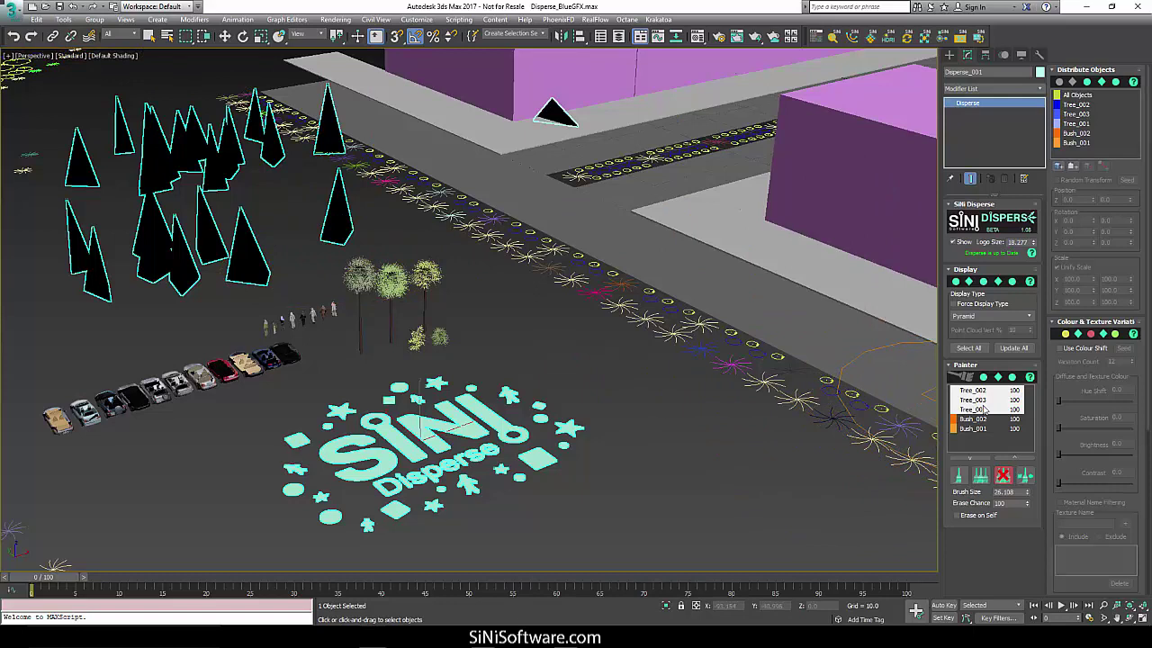
click(972, 400)
mouse_move(263, 243)
mouse_down()
mouse_move(180, 230)
mouse_move(211, 153)
mouse_move(135, 144)
mouse_up()
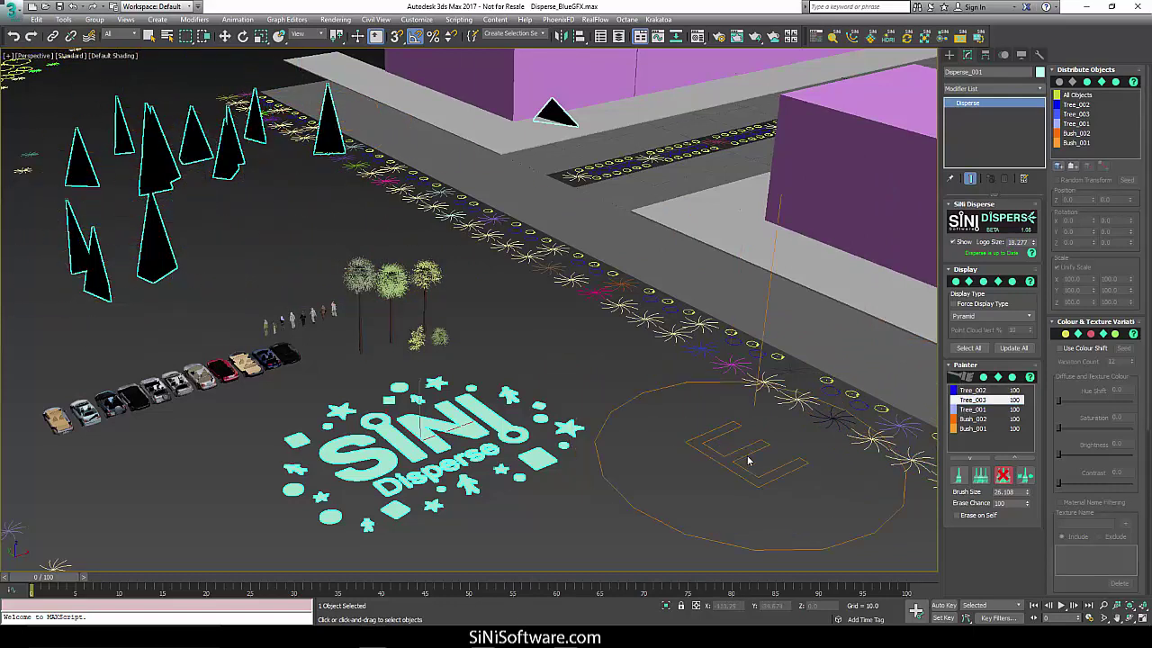
Step: Add three cars from the parked row, Car_008, Car_011 and Car_005, to the distribution list
click(958, 475)
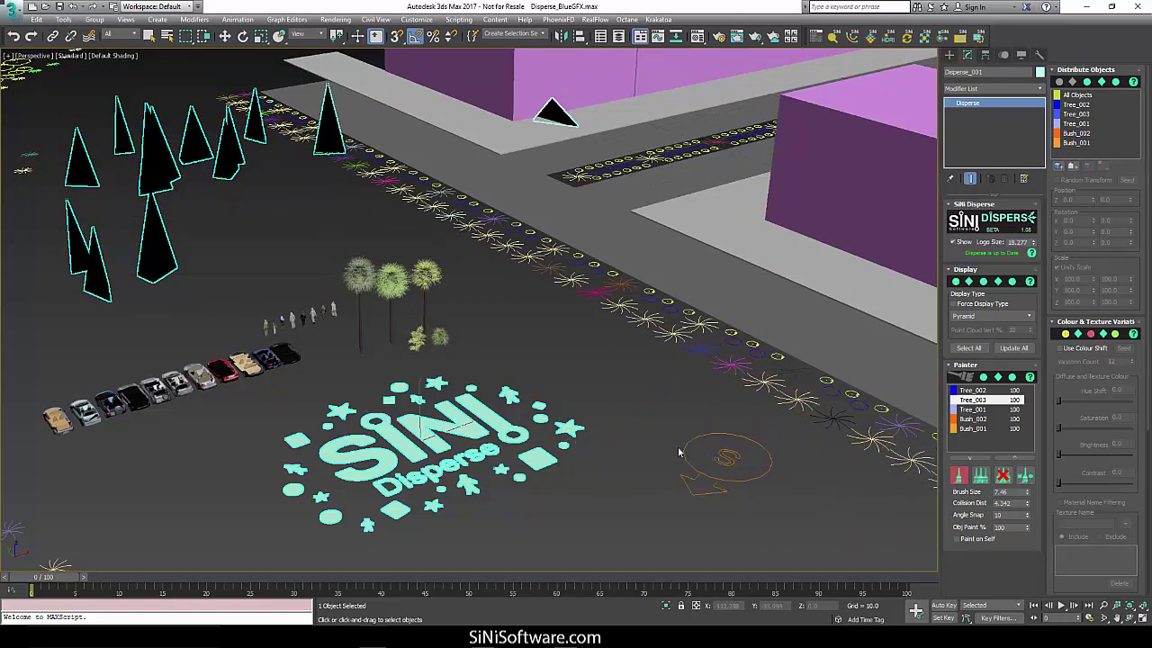
click(1059, 167)
click(224, 389)
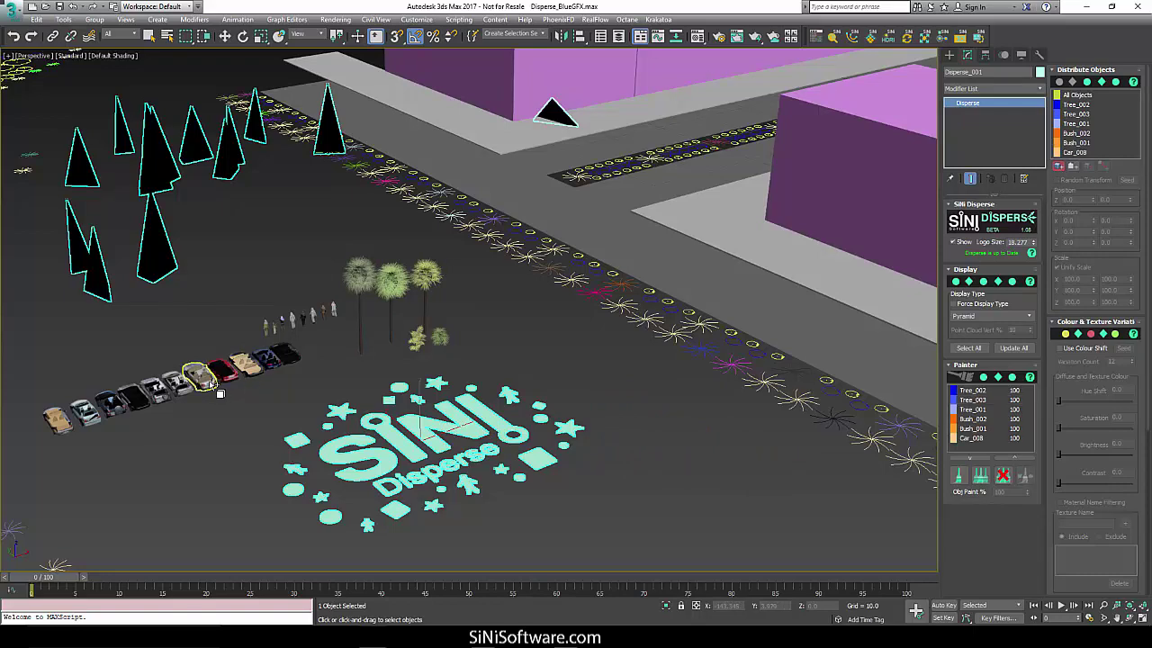
click(212, 385)
click(170, 390)
Step: Place single instances of the three cars along the road with the angle snap set to 90
click(970, 447)
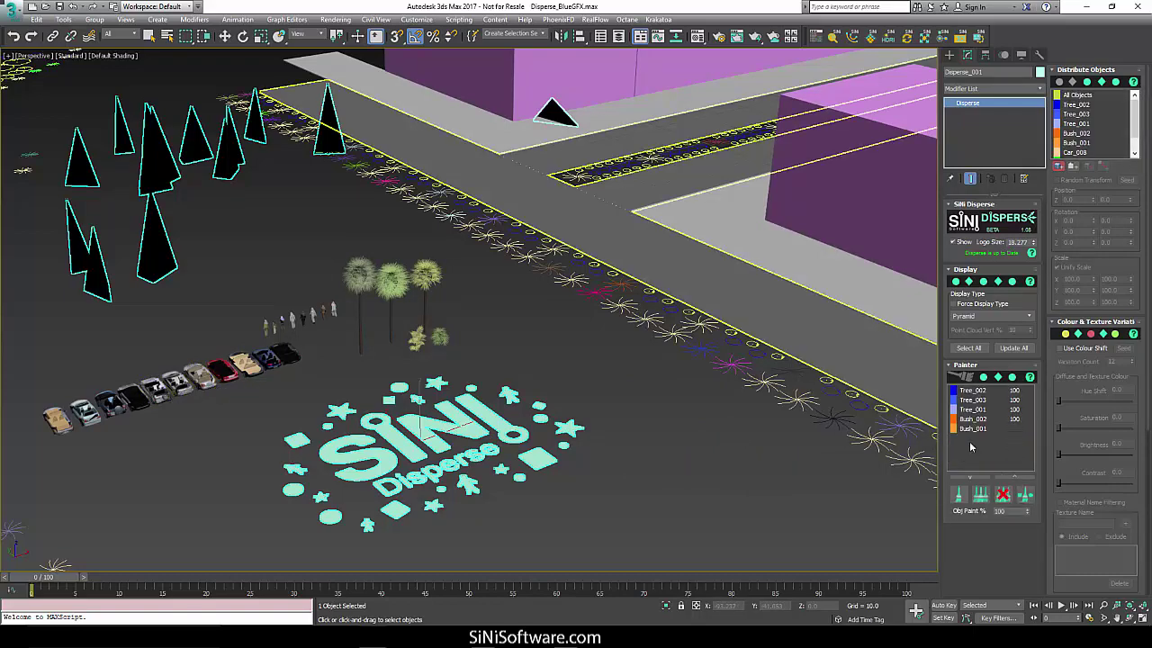
shift+click(975, 459)
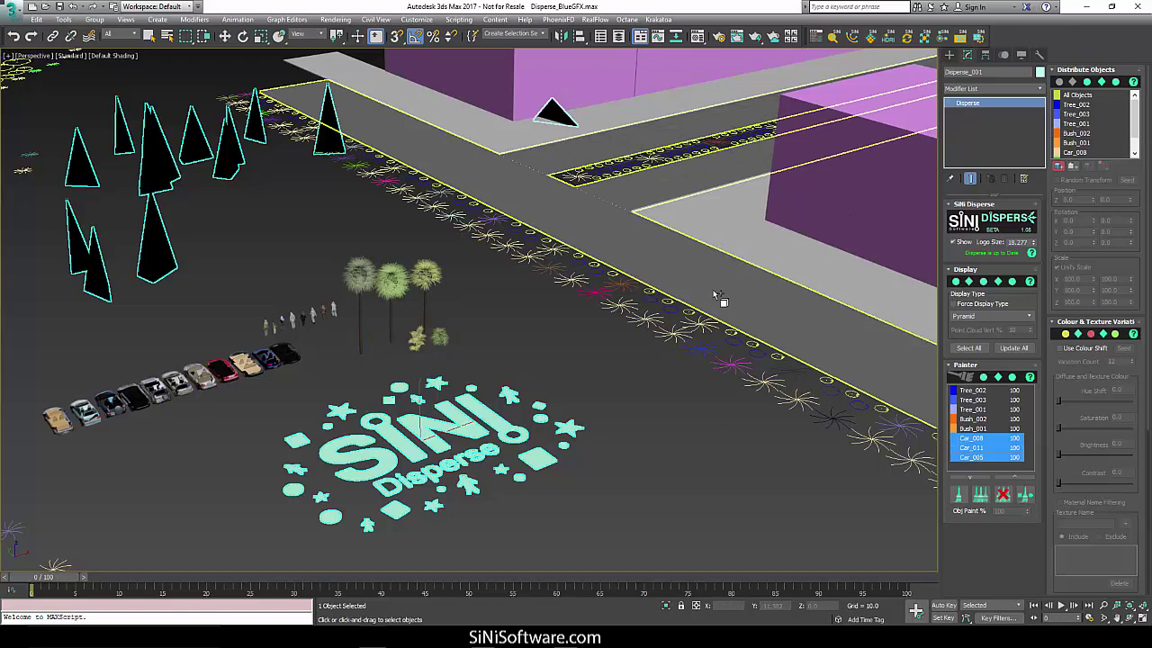
click(961, 495)
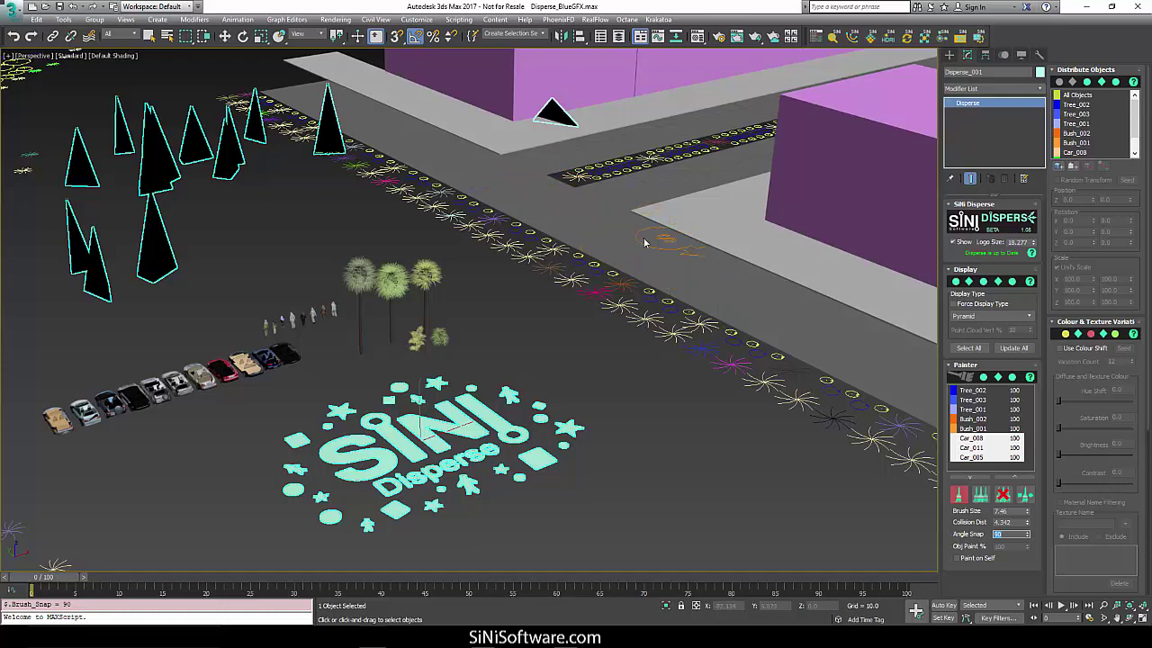
click(565, 234)
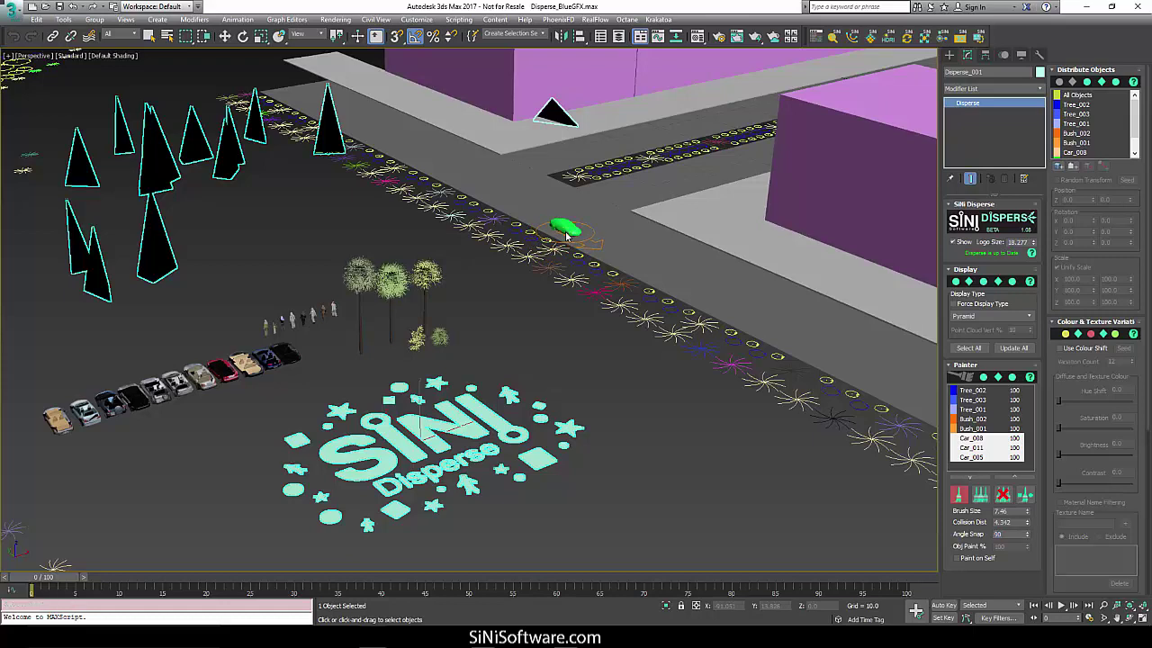
click(730, 305)
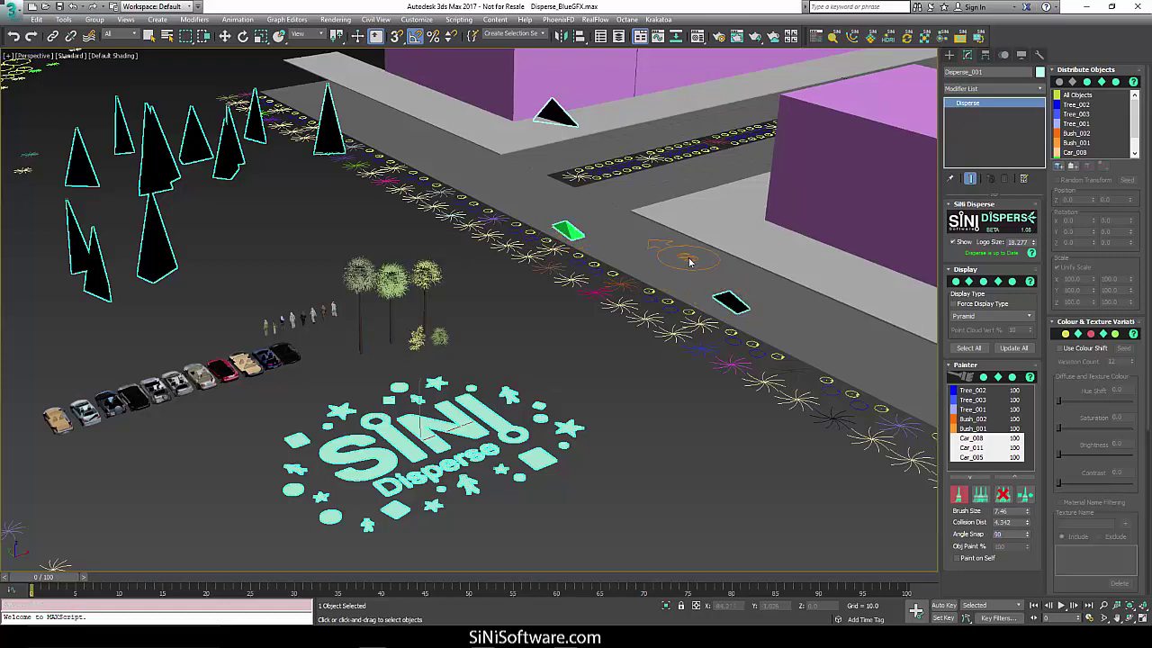
mouse_move(688, 259)
mouse_down()
mouse_move(605, 196)
mouse_move(441, 153)
mouse_move(434, 137)
mouse_up()
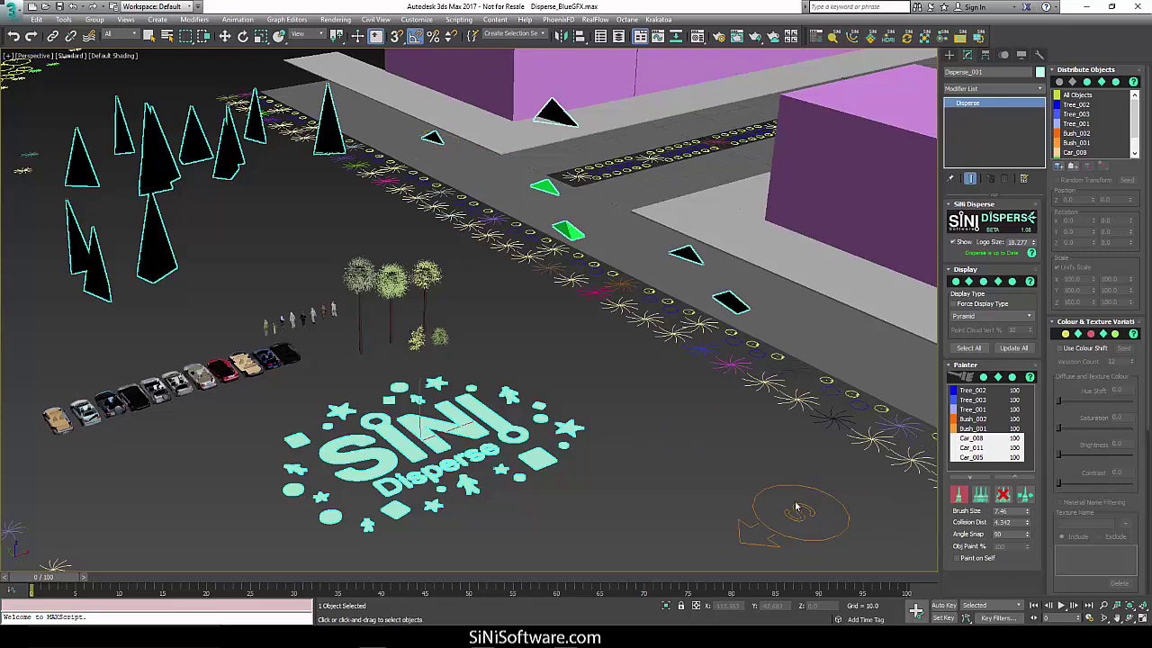
Step: Place Bush_002 and Bush_001 on all similar circular planting symbols beside the road using object replacement
middle_drag(801, 499, 775, 491)
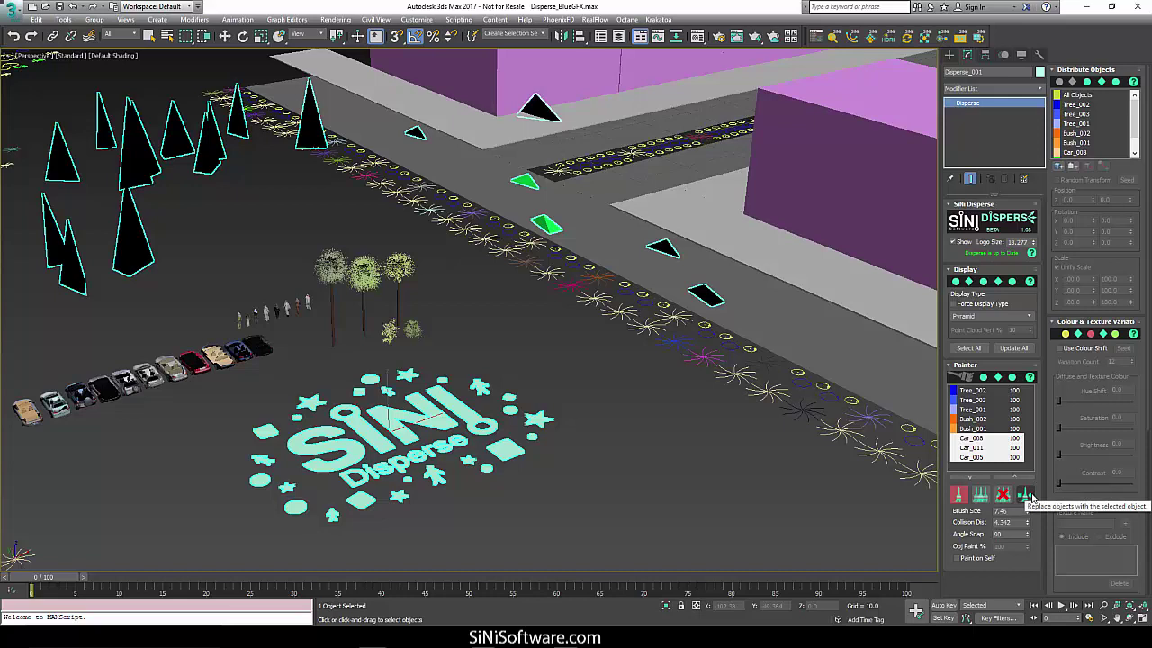
click(979, 391)
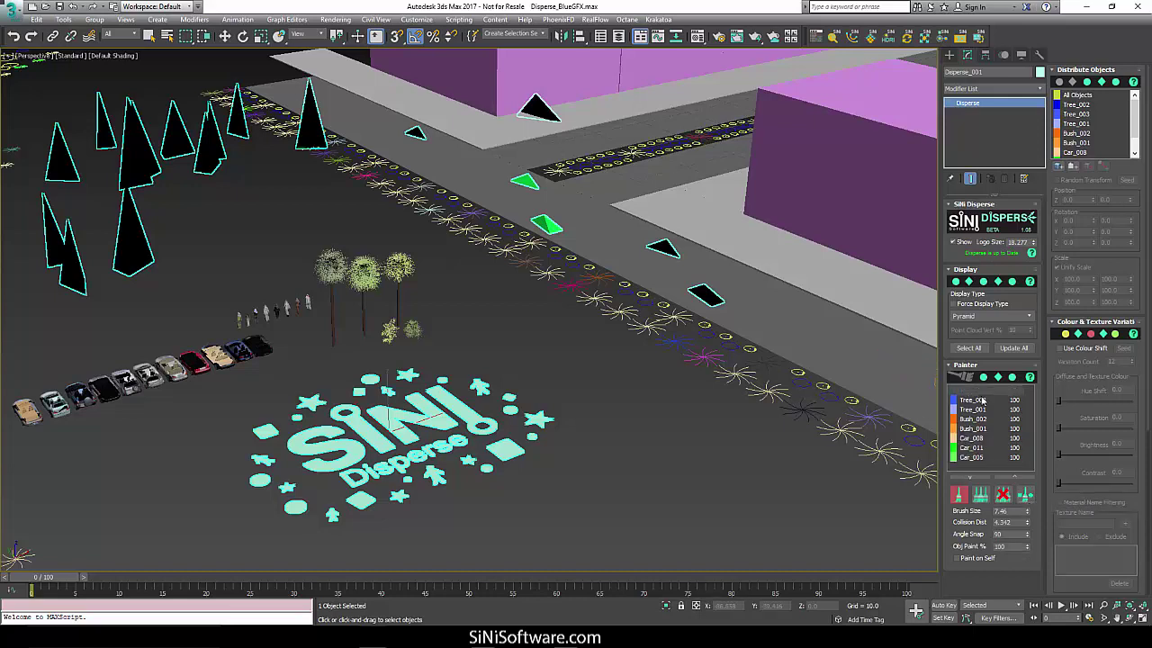
click(979, 419)
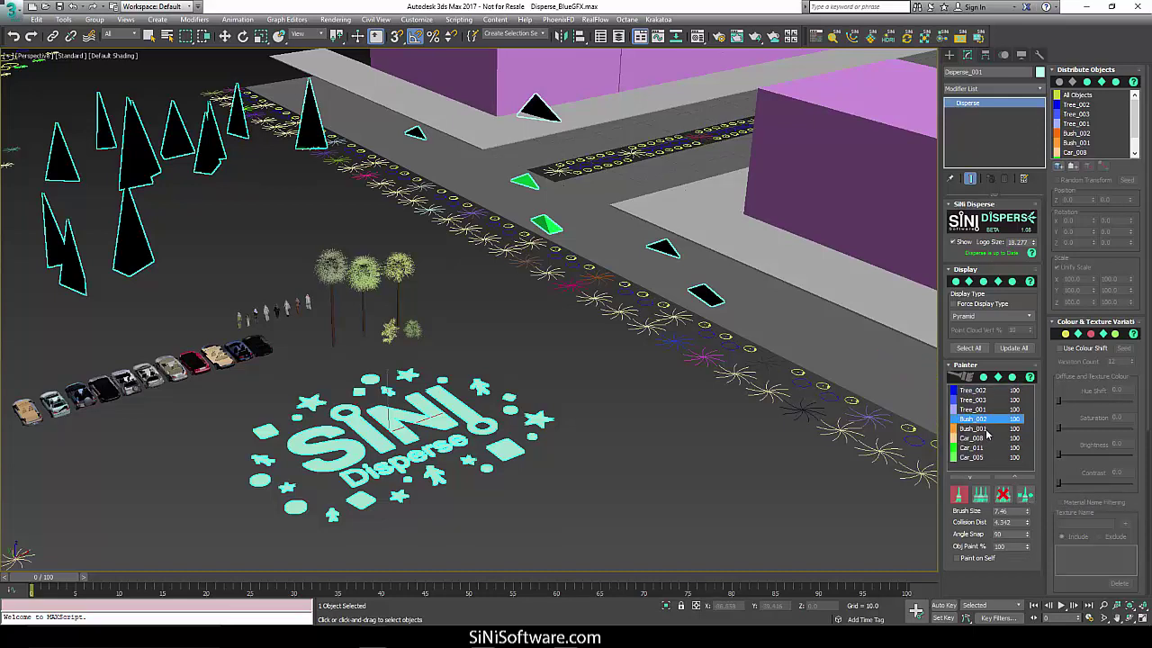
ctrl+click(984, 429)
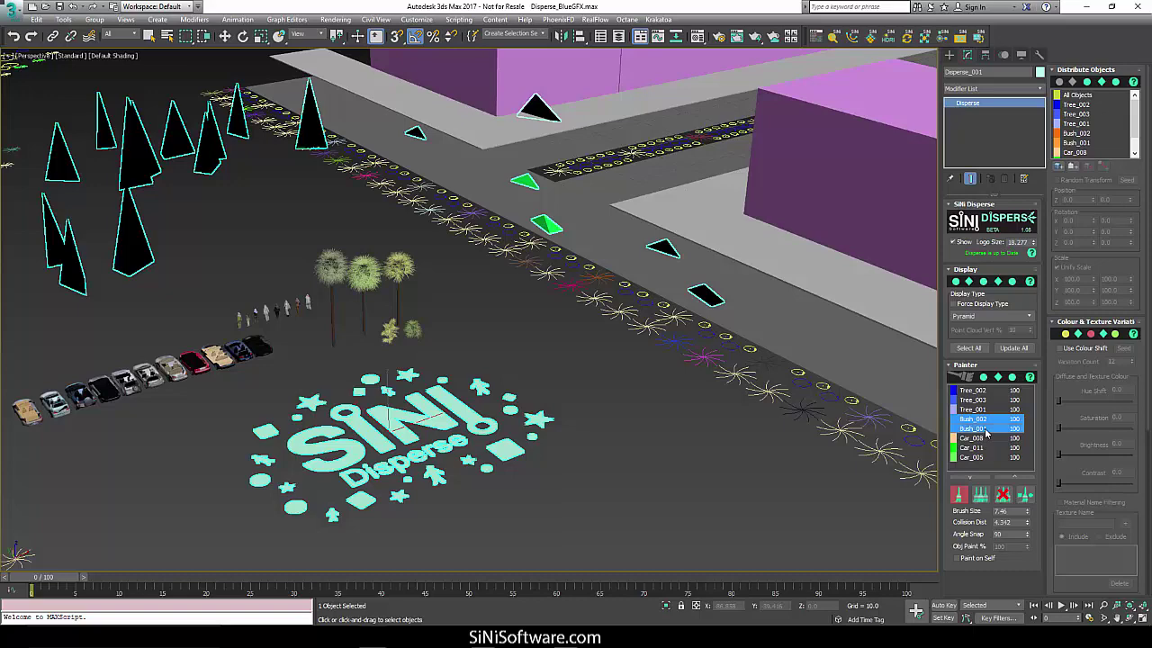
click(1025, 494)
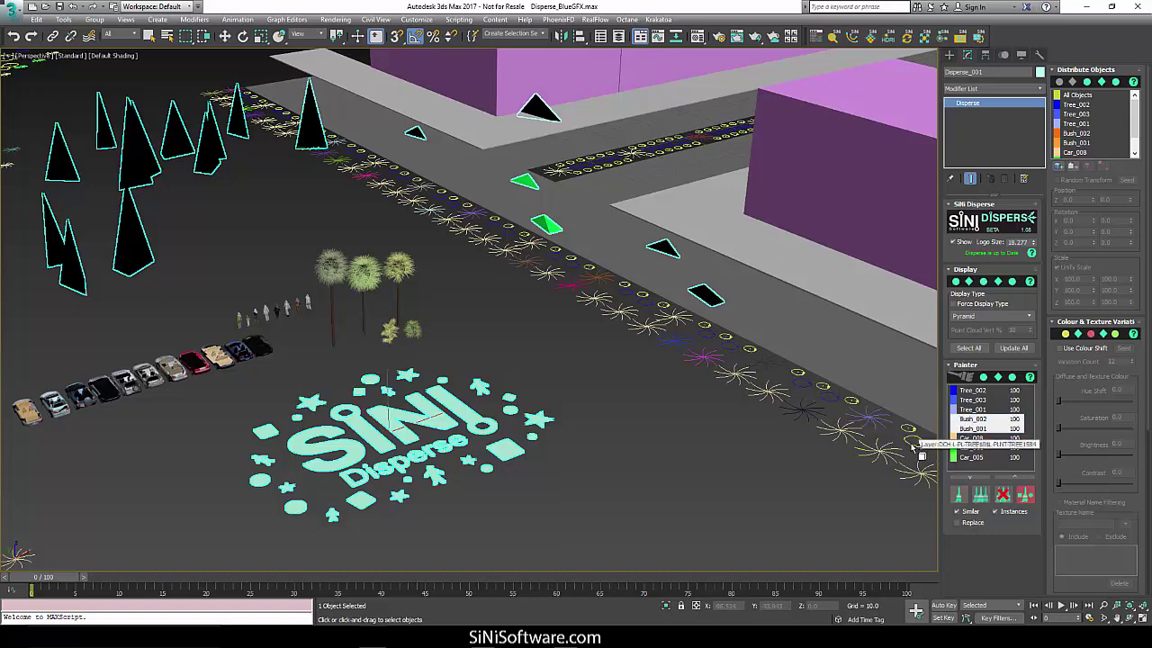
click(913, 446)
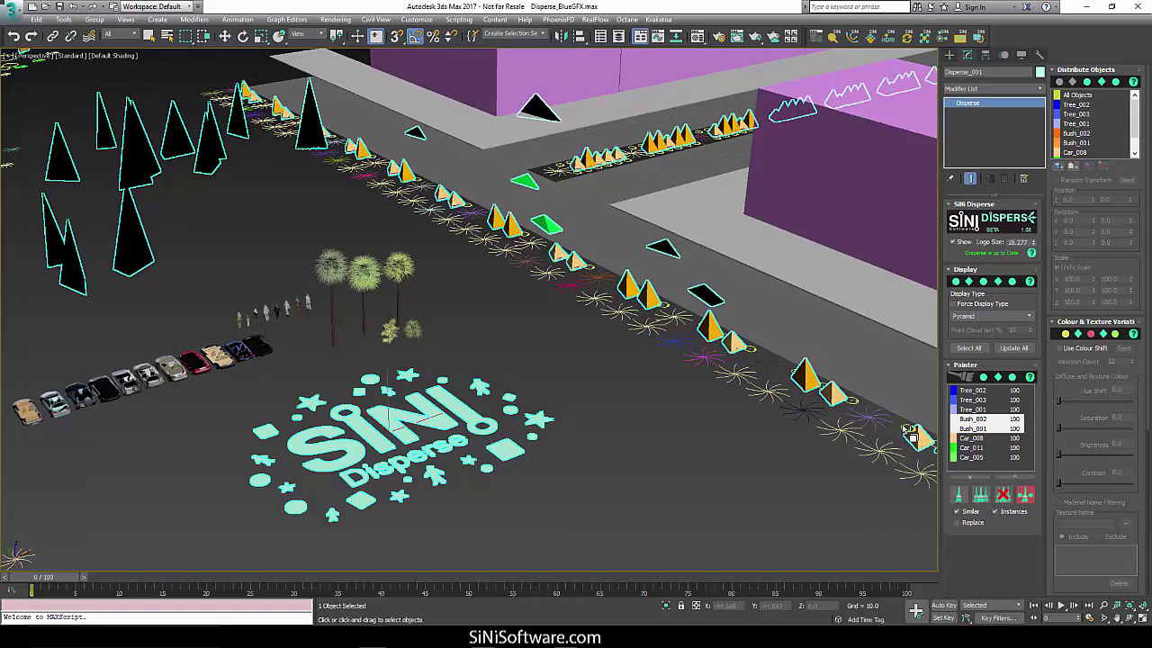
Step: Place Tree_002, Tree_003 and Tree_001 on all similar star-shaped planting symbols along the road
click(972, 390)
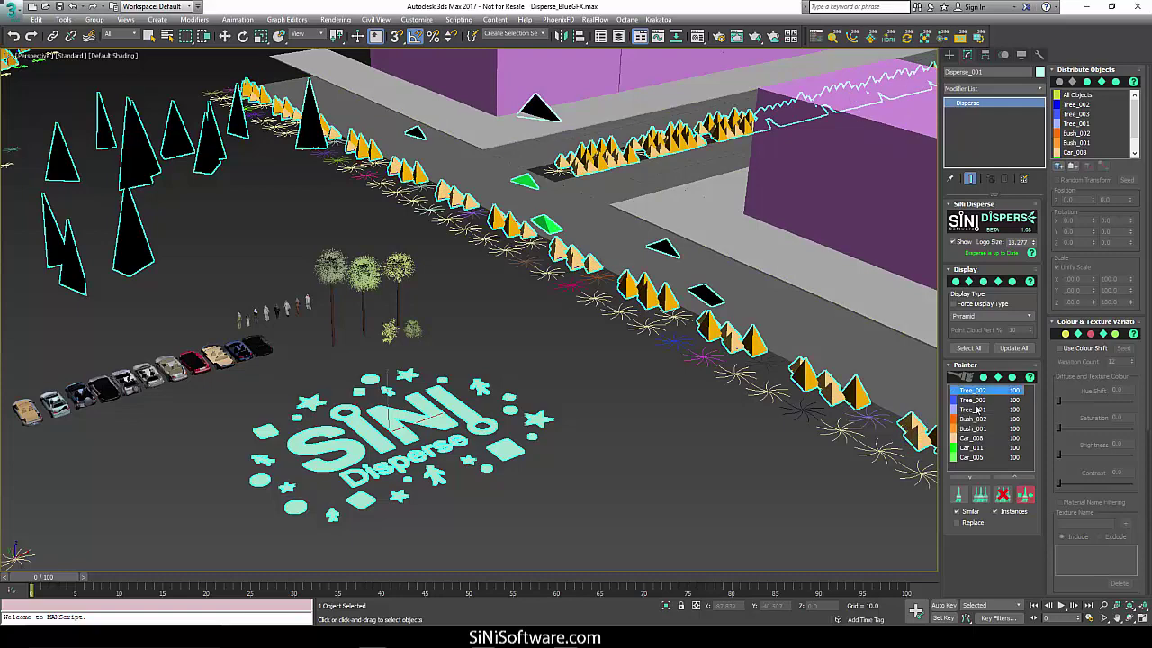
shift+click(977, 410)
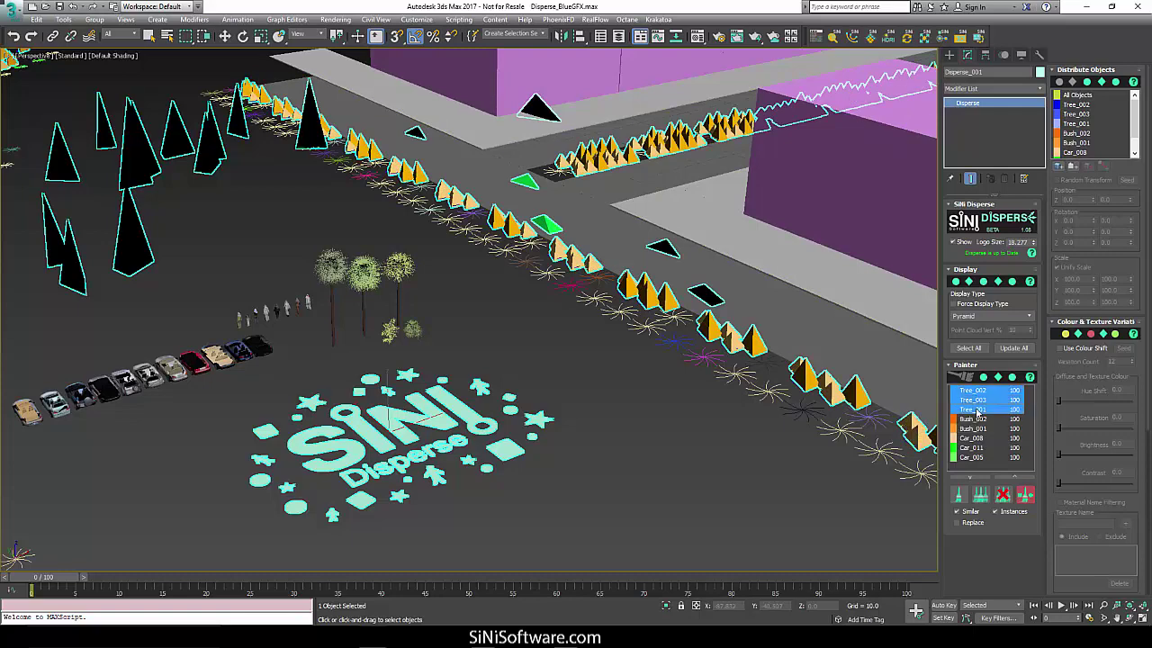
click(917, 478)
Step: Examine the tree and bush rows along the road and select one of the original star-shaped planting splines under the trees
middle_drag(916, 480, 859, 491)
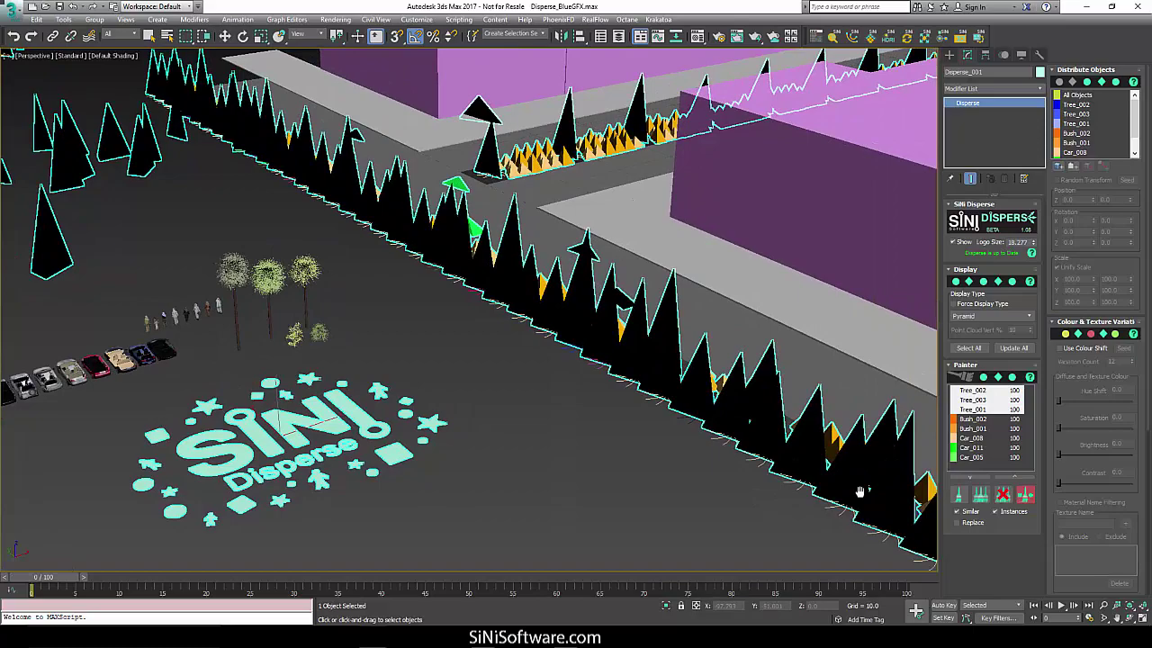
scroll(860, 493, down, 3)
alt+middle_drag(707, 488, 666, 500)
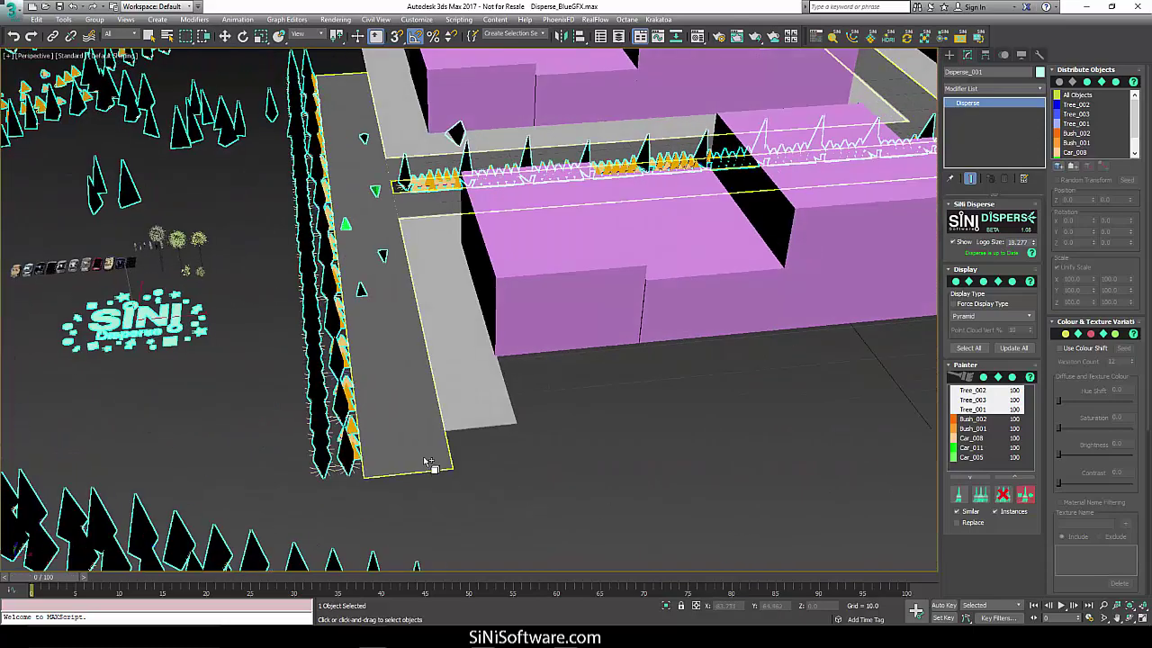
middle_drag(423, 441, 448, 411)
scroll(350, 412, up, 4)
right_click(293, 401)
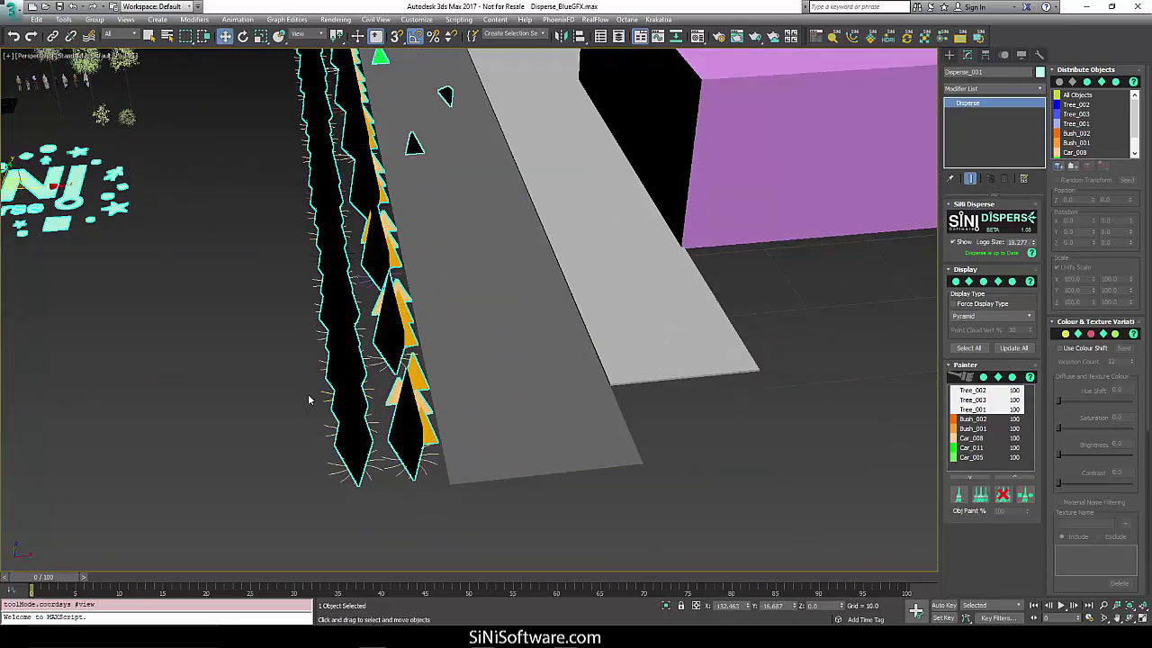
click(342, 396)
alt+middle_drag(341, 396, 518, 422)
scroll(518, 421, up, 2)
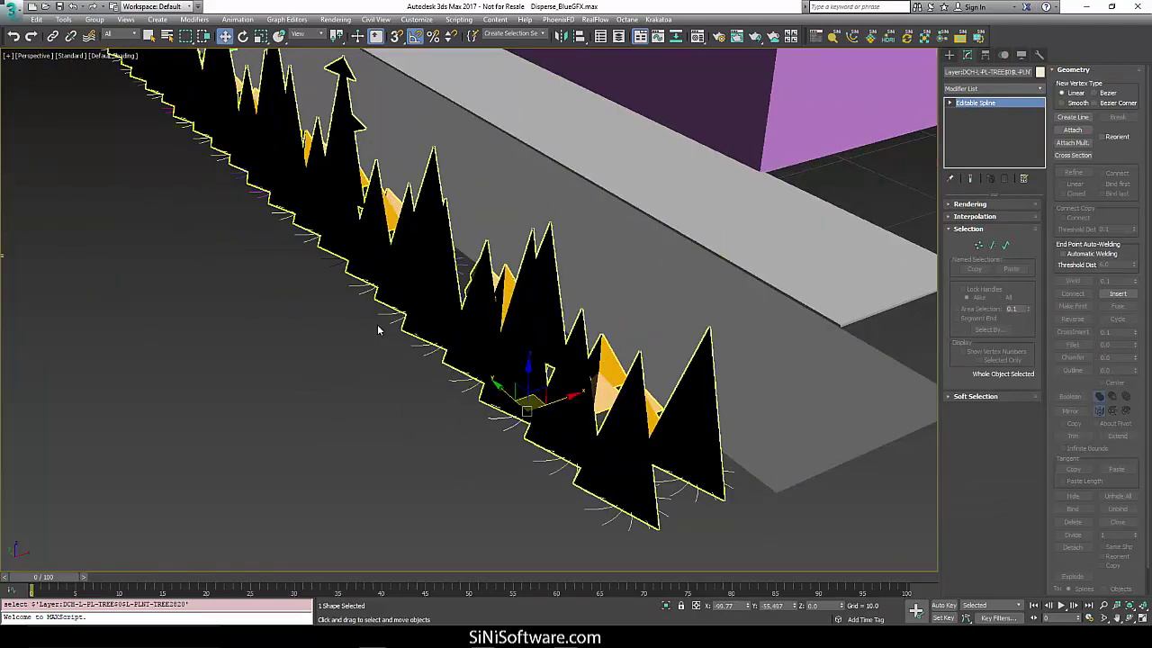
middle_drag(378, 325, 753, 422)
scroll(402, 386, down, 3)
middle_drag(402, 386, 589, 444)
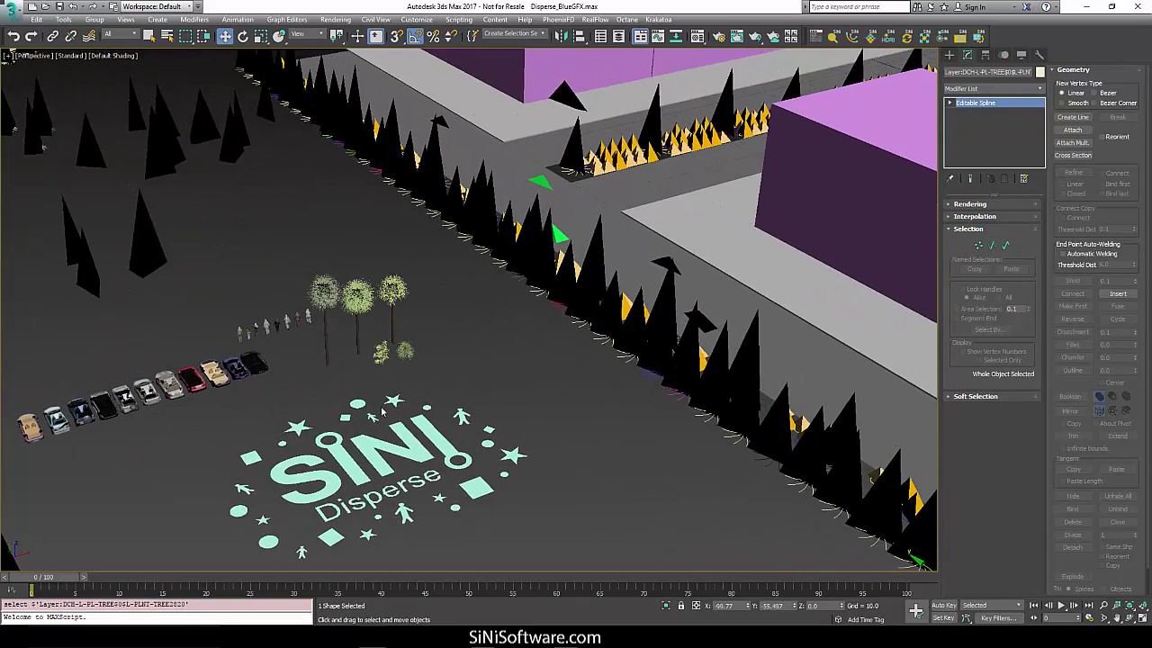
Step: Reselect the Disperse object and activate object replacement for Tree_001 with the Replace option enabled
click(408, 452)
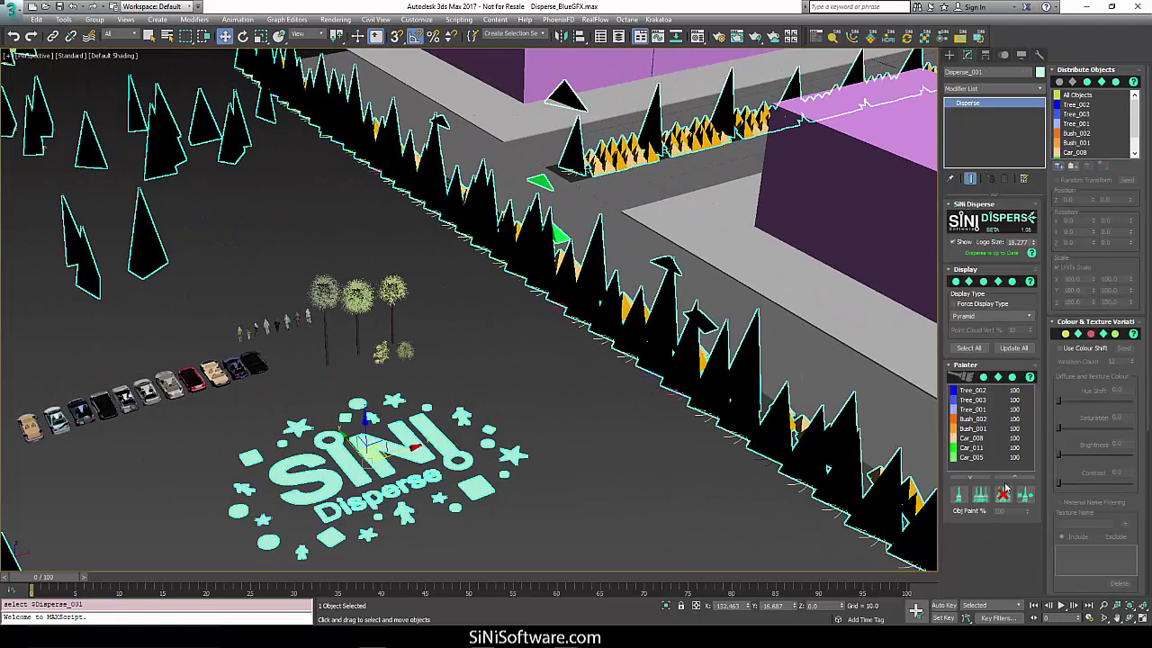
click(984, 410)
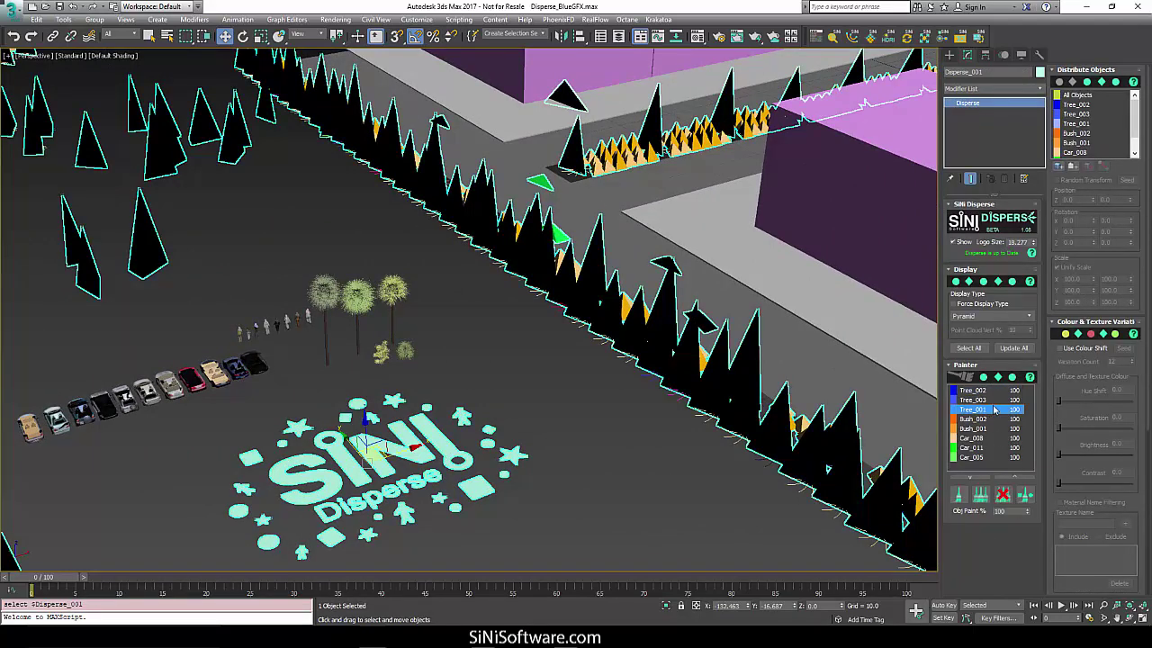
click(1025, 494)
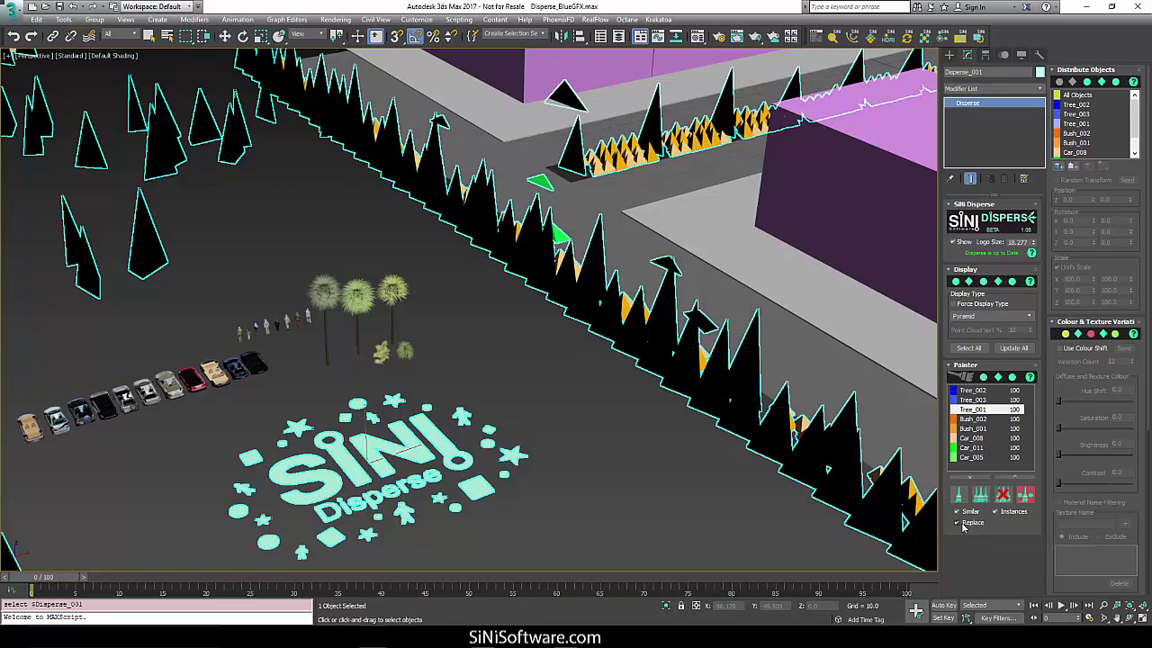
middle_drag(612, 348, 606, 389)
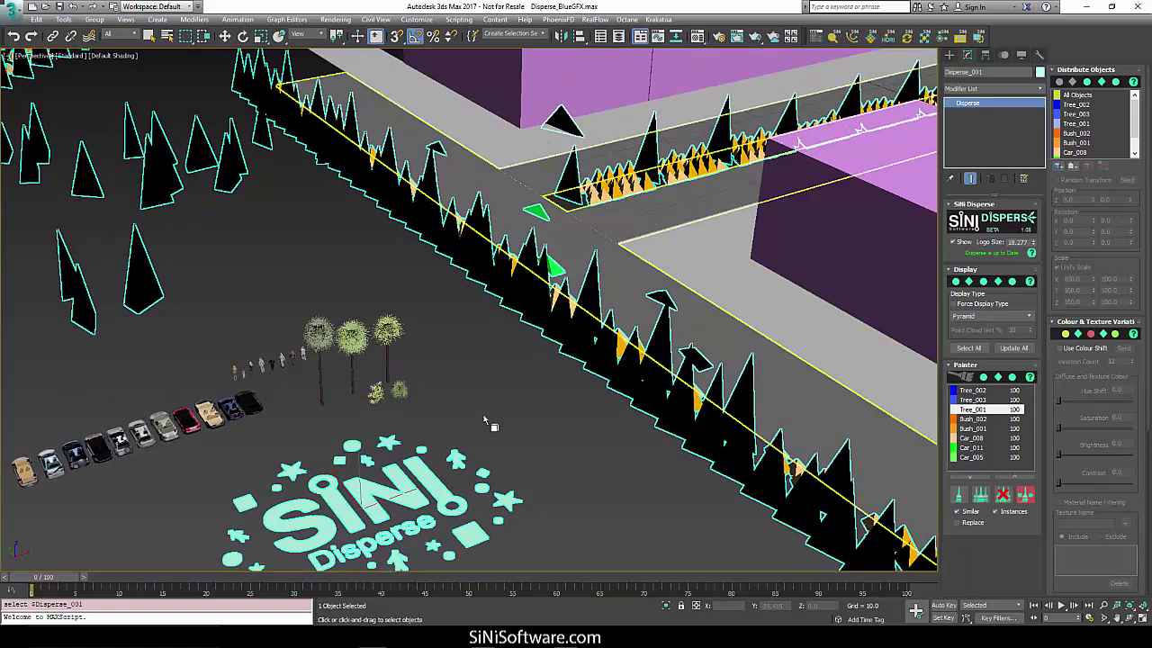
mouse_move(126, 506)
middle_down()
mouse_move(546, 461)
mouse_move(496, 378)
mouse_move(545, 375)
mouse_move(345, 383)
mouse_move(478, 305)
middle_up()
scroll(565, 392, down, 3)
alt+middle_drag(589, 398, 571, 392)
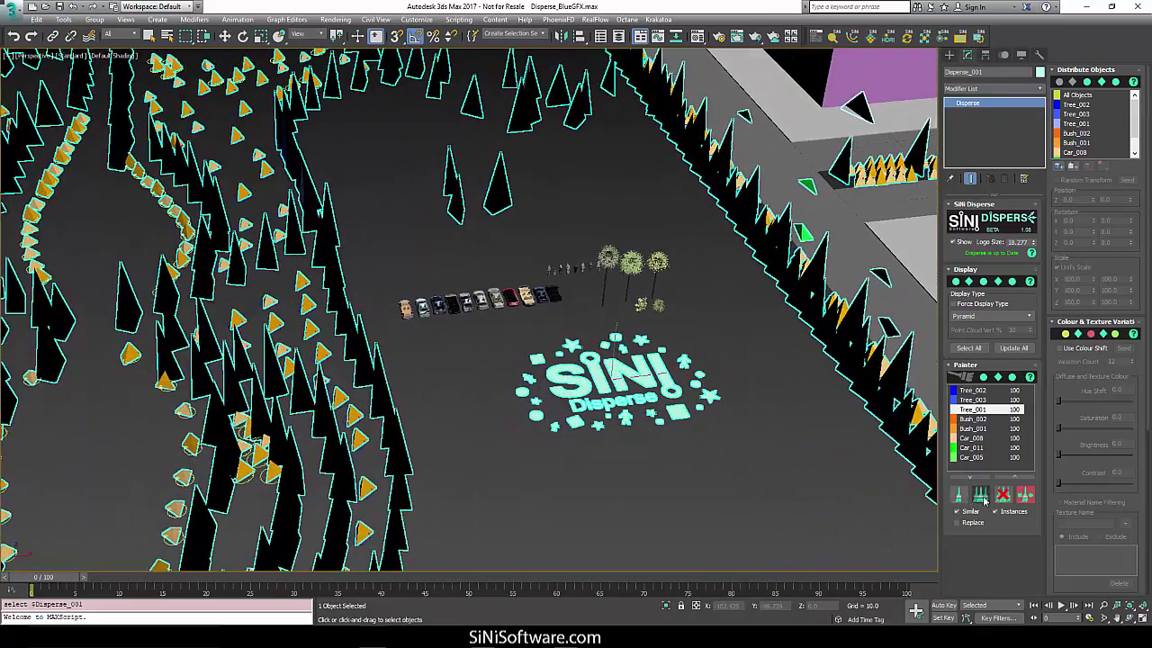
Step: Leave object replacement and add the eight people models standing beside the cars, People_001 to People_008, to the distributed objects
key(w)
middle_drag(678, 466, 659, 449)
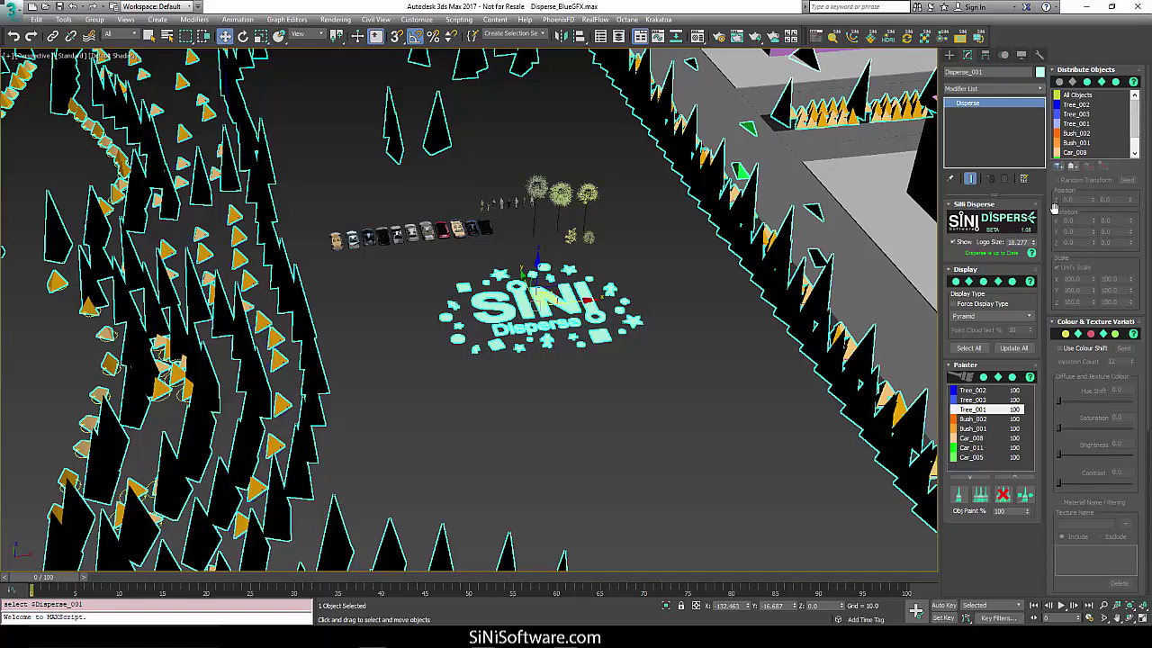
click(1059, 167)
middle_drag(495, 241, 570, 277)
scroll(570, 278, up, 5)
click(652, 252)
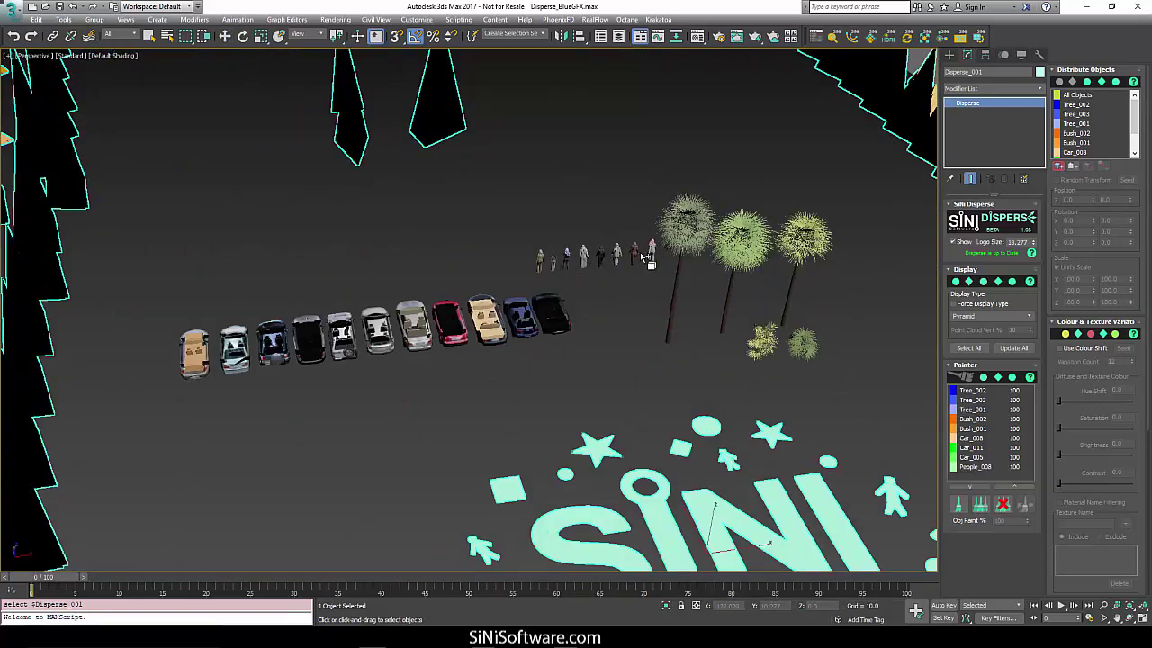
click(634, 252)
click(617, 256)
click(600, 258)
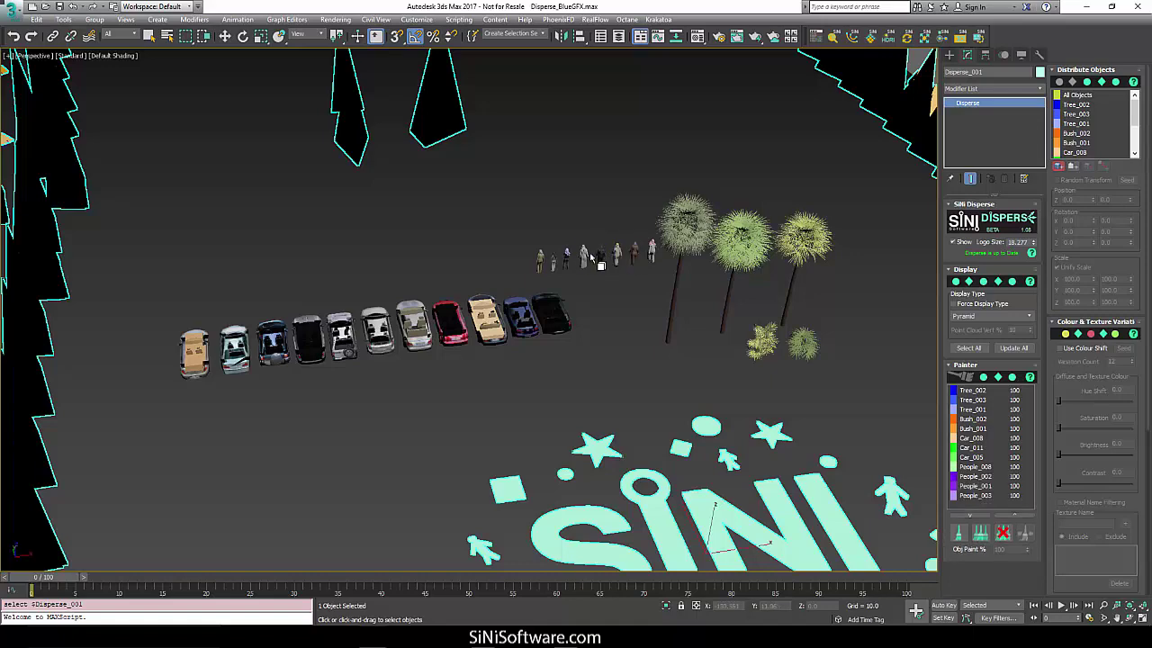
click(583, 257)
click(566, 258)
click(554, 263)
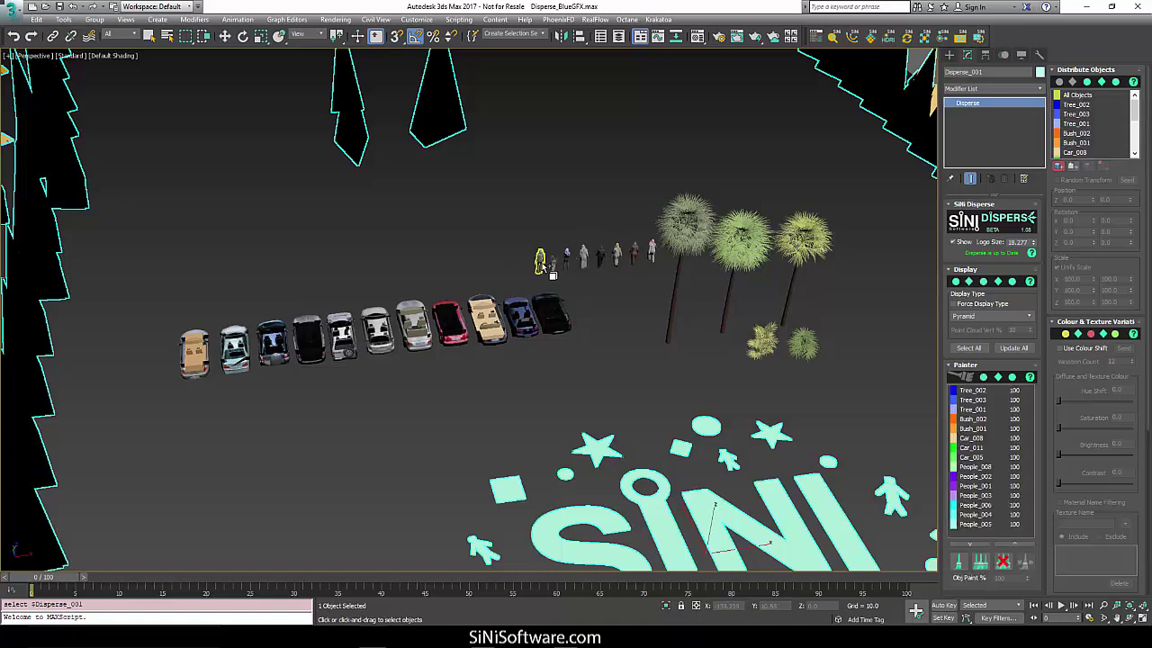
click(541, 262)
Step: Collapse the Display settings and resize the painter's object list so that all objects down to People_007 fit
scroll(558, 269, down, 3)
middle_drag(661, 311, 614, 220)
alt+middle_drag(633, 279, 914, 443)
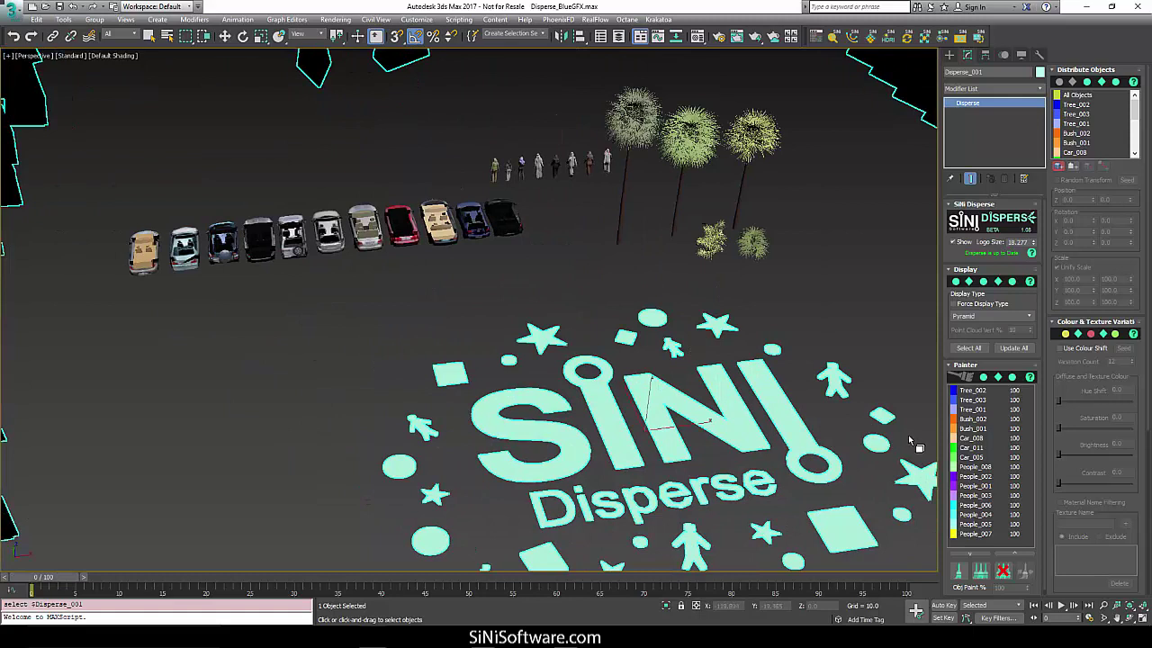
click(1005, 271)
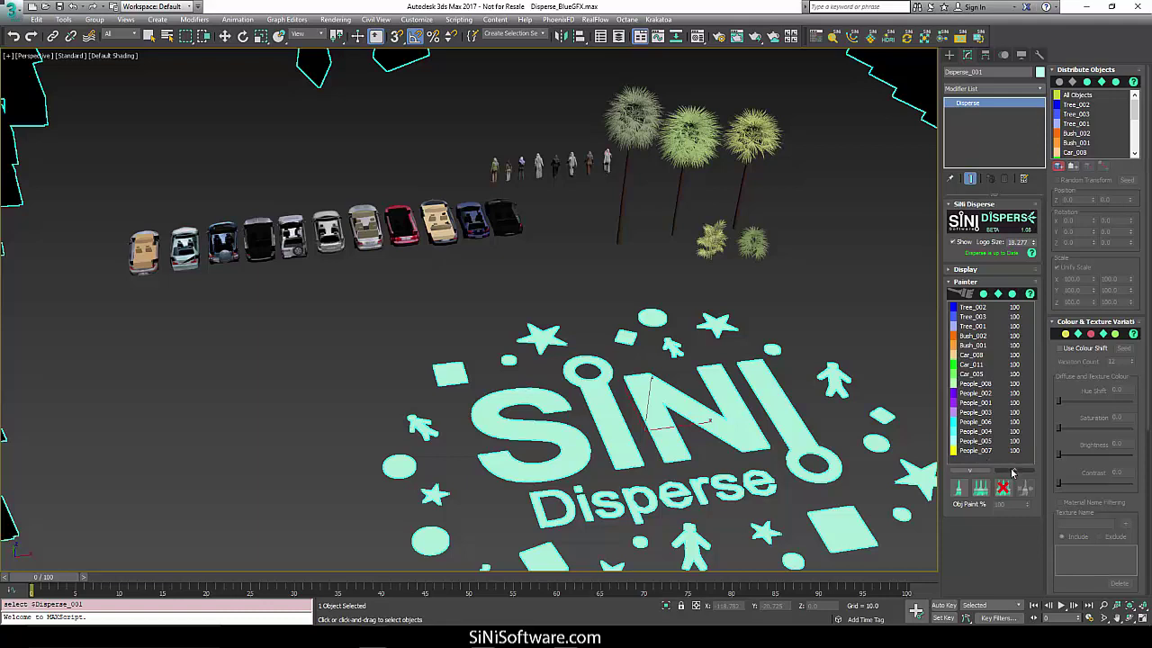
click(1012, 470)
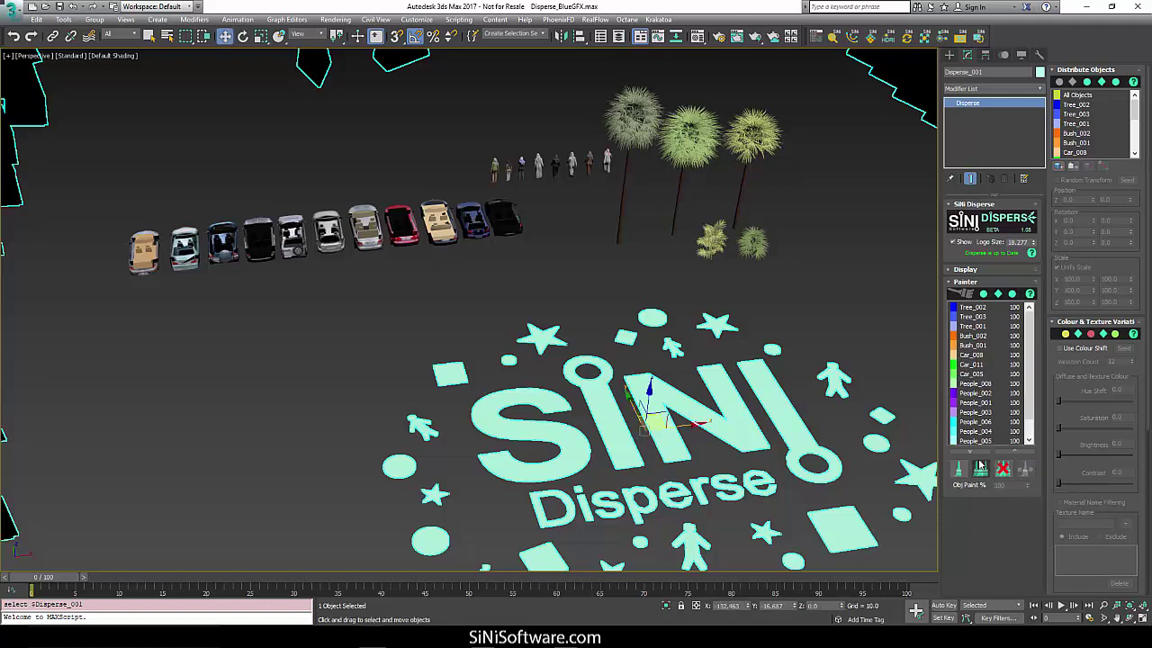
drag(983, 464, 984, 468)
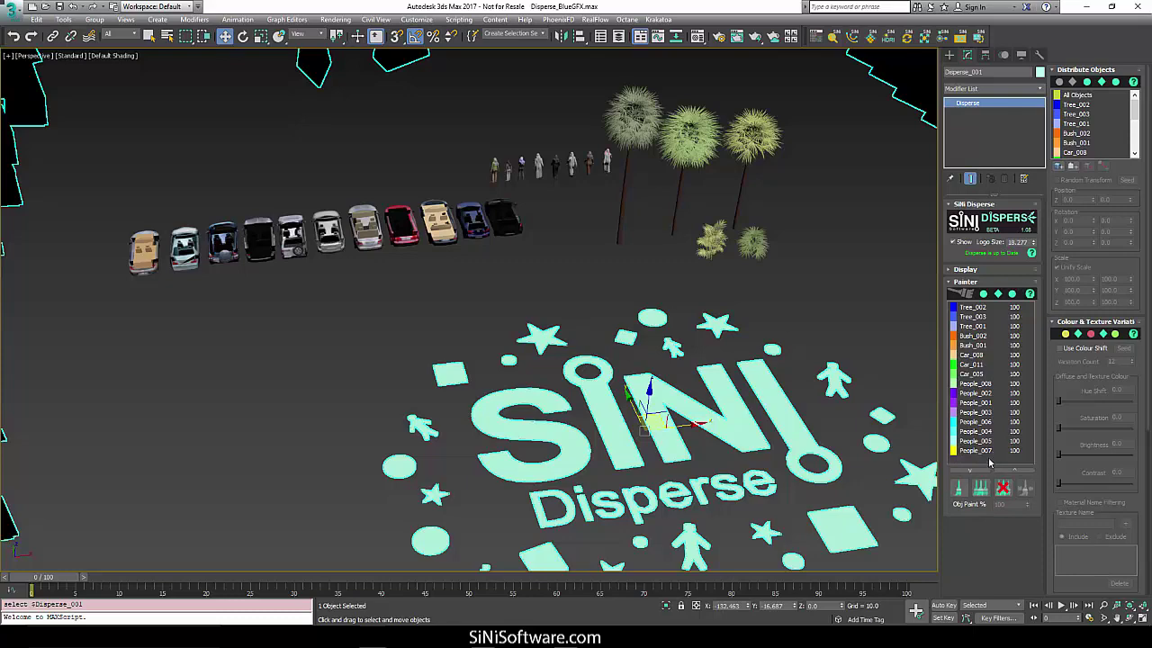
Step: Brush-paint a mix of cars and people from the full object list onto the ground beside the SiNi Disperse logo
mouse_move(927, 282)
middle_down()
mouse_move(717, 262)
mouse_move(702, 246)
middle_up()
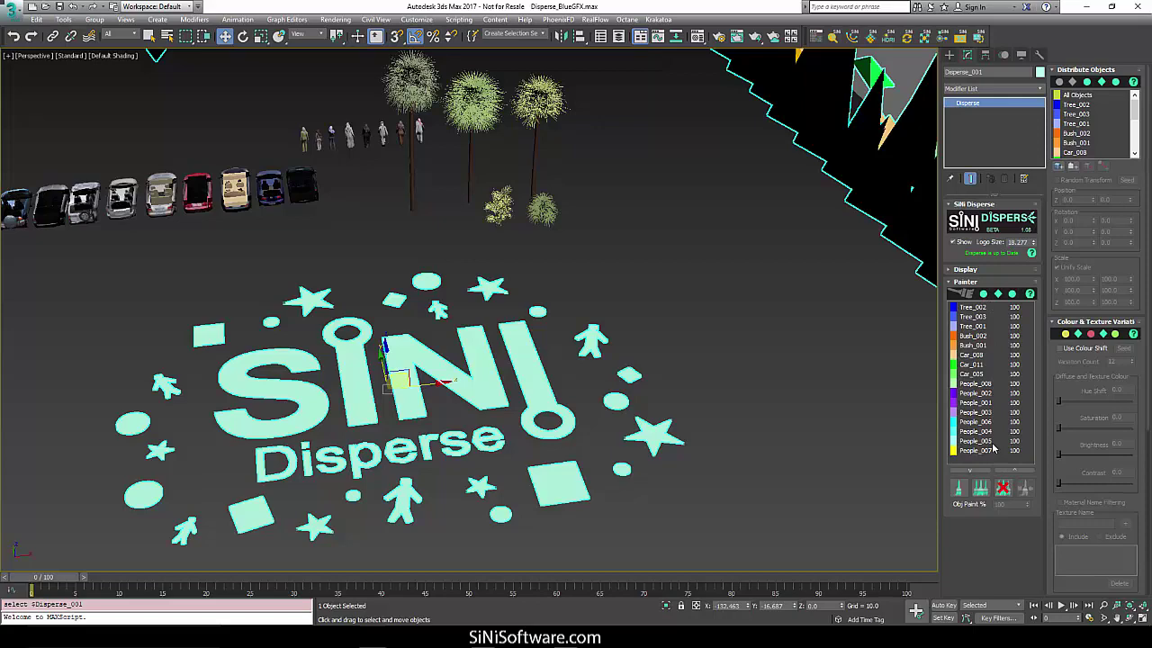
click(983, 489)
mouse_move(765, 315)
mouse_down()
mouse_move(719, 438)
mouse_move(745, 448)
mouse_up()
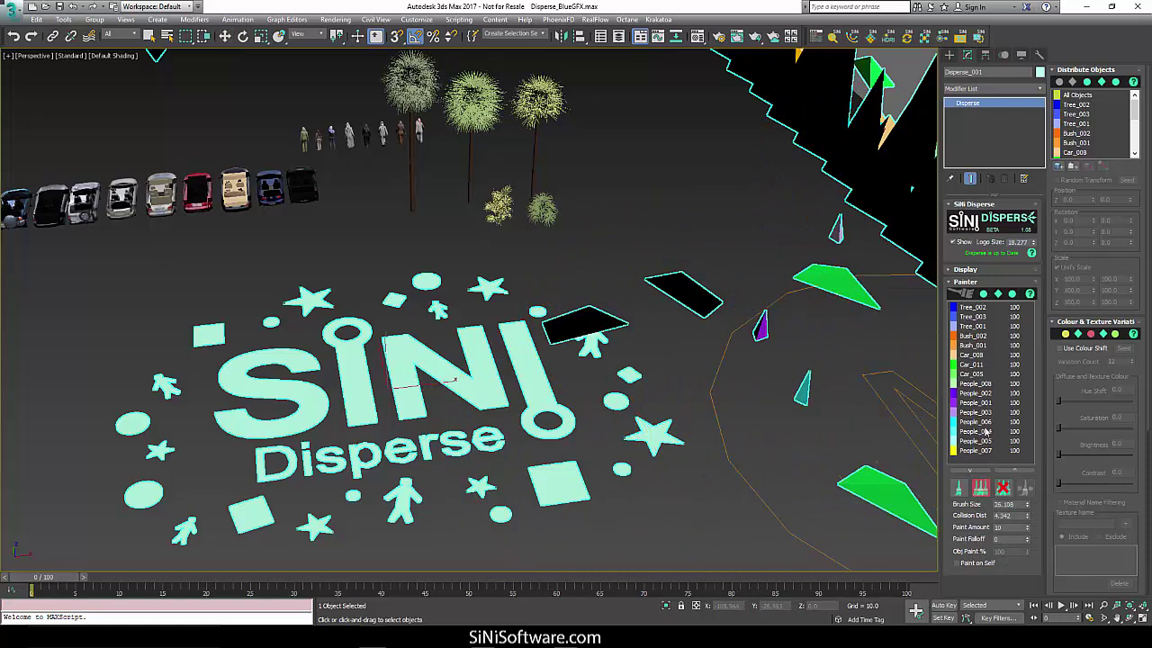
Step: Restrict the painter to People_008 through People_007, set the collision distance to 1.842, and paint people across the open ground near the logo
click(979, 383)
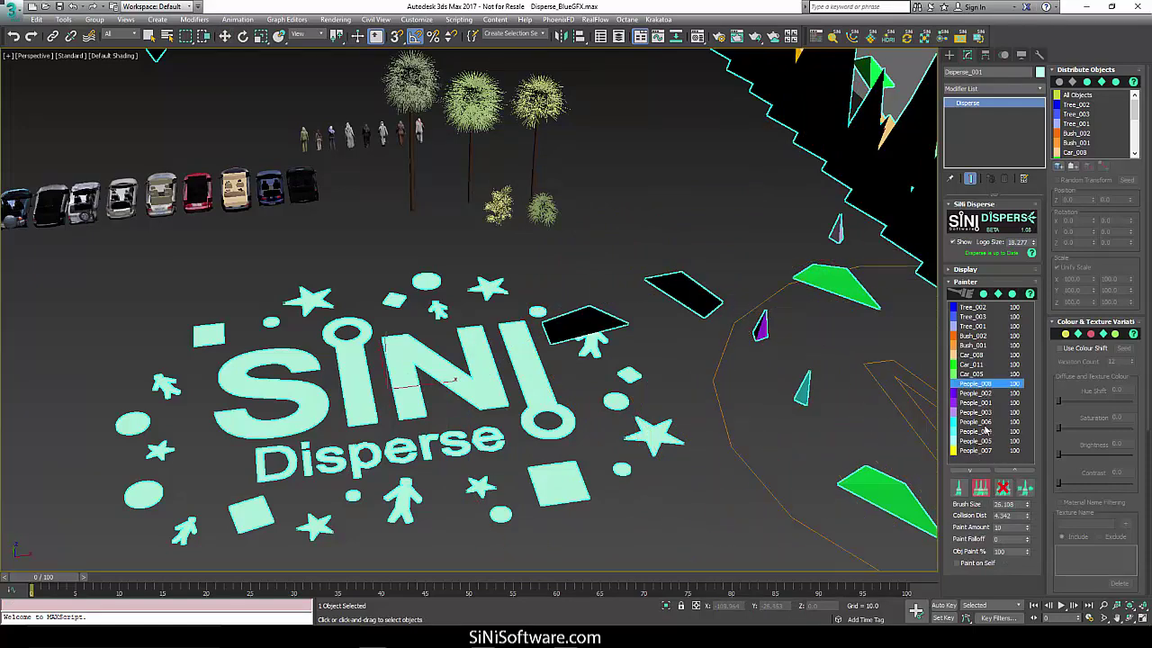
shift+click(984, 452)
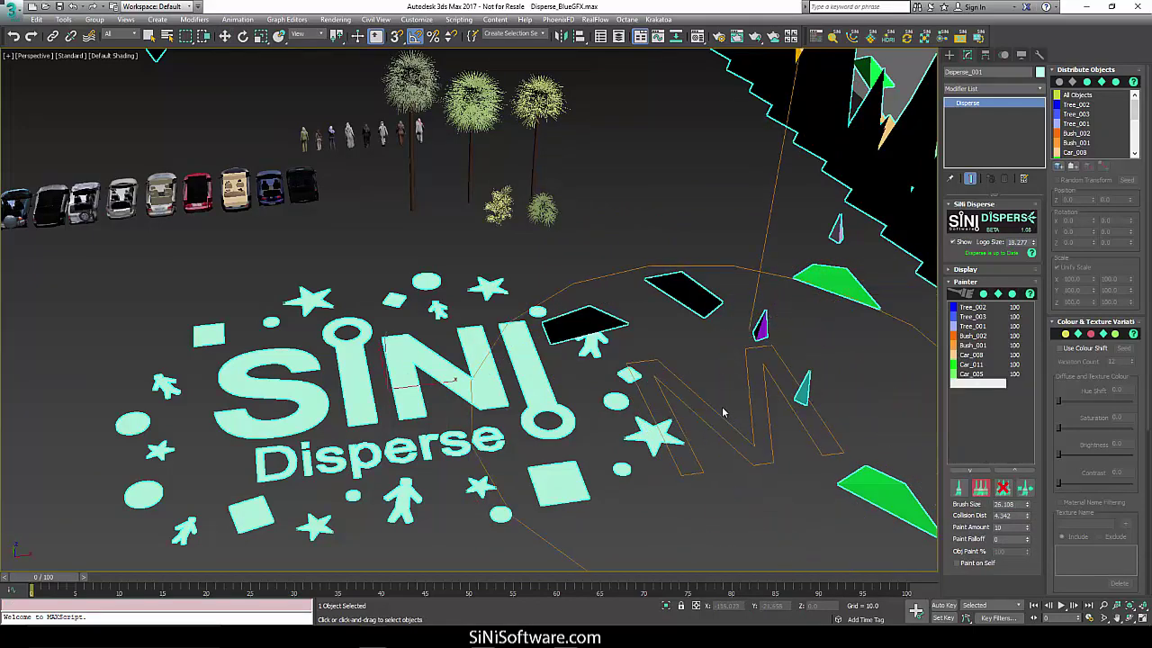
middle_drag(723, 411, 633, 384)
scroll(632, 396, down, 2)
scroll(630, 407, down, 3)
middle_drag(536, 392, 693, 282)
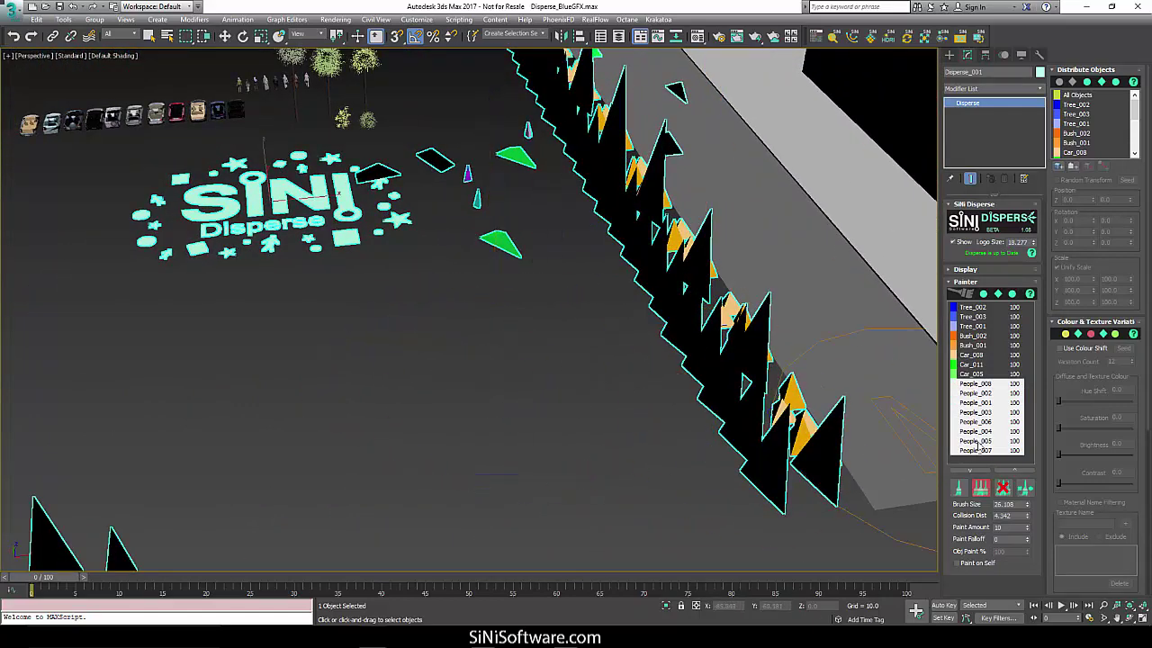
drag(1027, 516, 1029, 532)
mouse_move(462, 491)
mouse_down()
mouse_move(364, 486)
mouse_move(360, 441)
mouse_move(425, 447)
mouse_up()
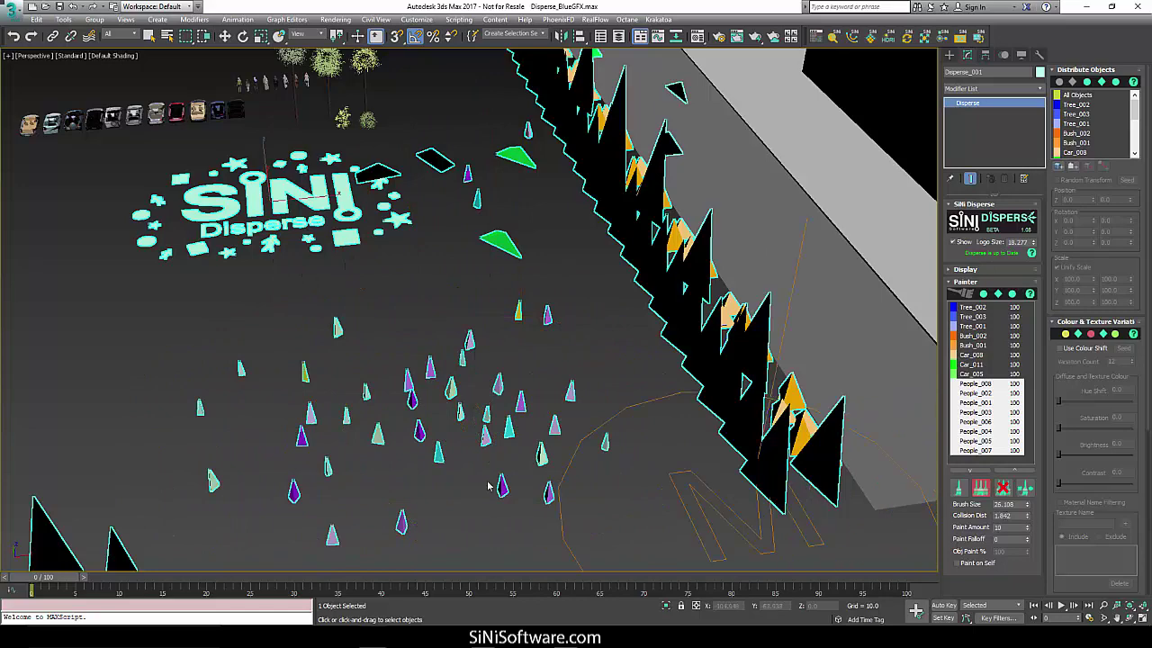
mouse_move(486, 477)
mouse_down()
mouse_move(424, 465)
mouse_move(380, 414)
mouse_move(342, 428)
mouse_move(418, 412)
mouse_move(391, 409)
mouse_move(360, 432)
mouse_move(387, 401)
mouse_move(482, 407)
mouse_up()
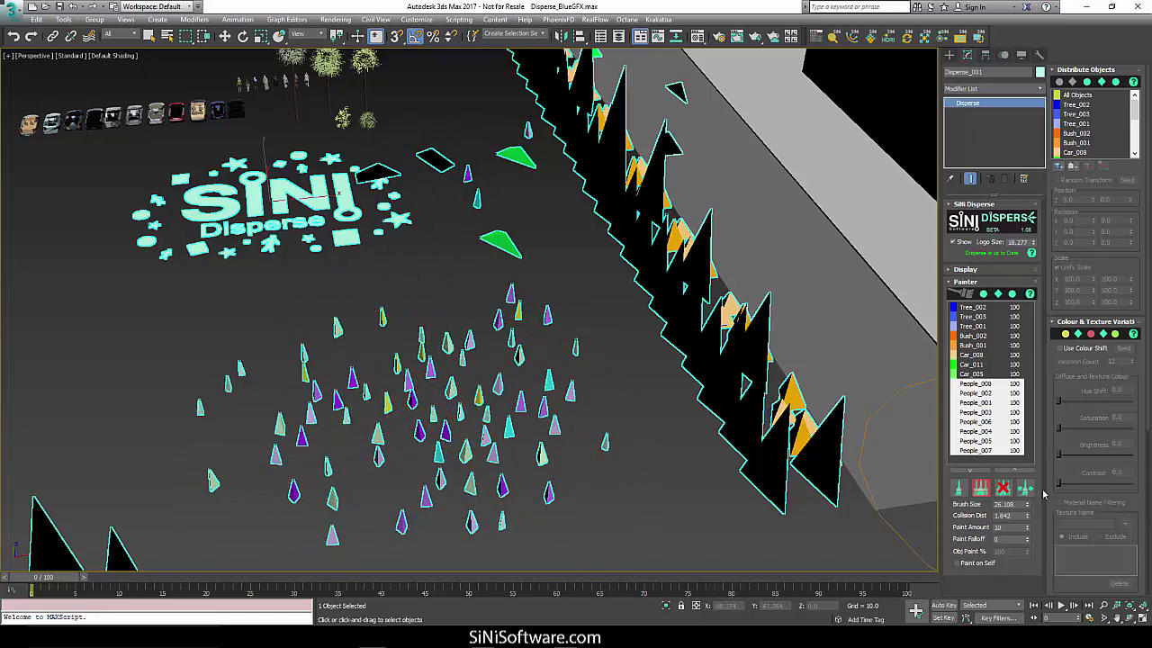
Step: Lower the collision distance to 0.142 and paint more people into the existing crowd
drag(1028, 518, 1028, 533)
mouse_move(513, 425)
mouse_down()
mouse_move(180, 405)
mouse_move(360, 406)
mouse_move(444, 428)
mouse_up()
scroll(445, 427, up, 2)
drag(460, 389, 493, 364)
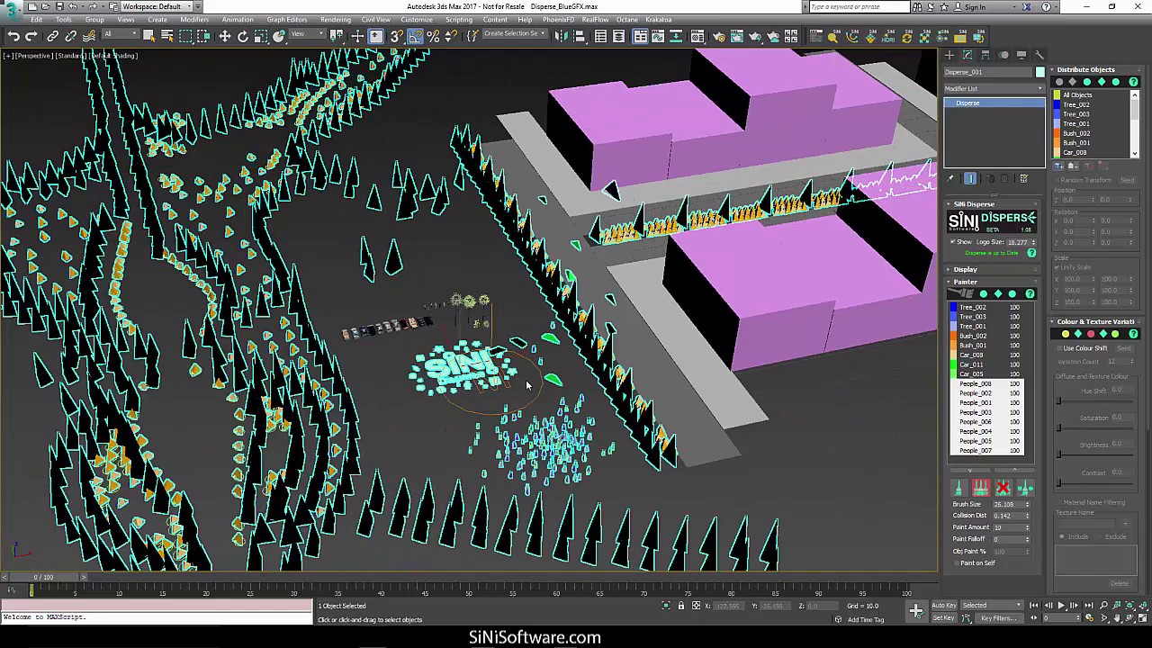
Step: Collapse the Colour & Texture Variation settings to bring up the Exclusion Splines, Camera Clipping and Export to Geometry options
alt+middle_drag(527, 385, 484, 375)
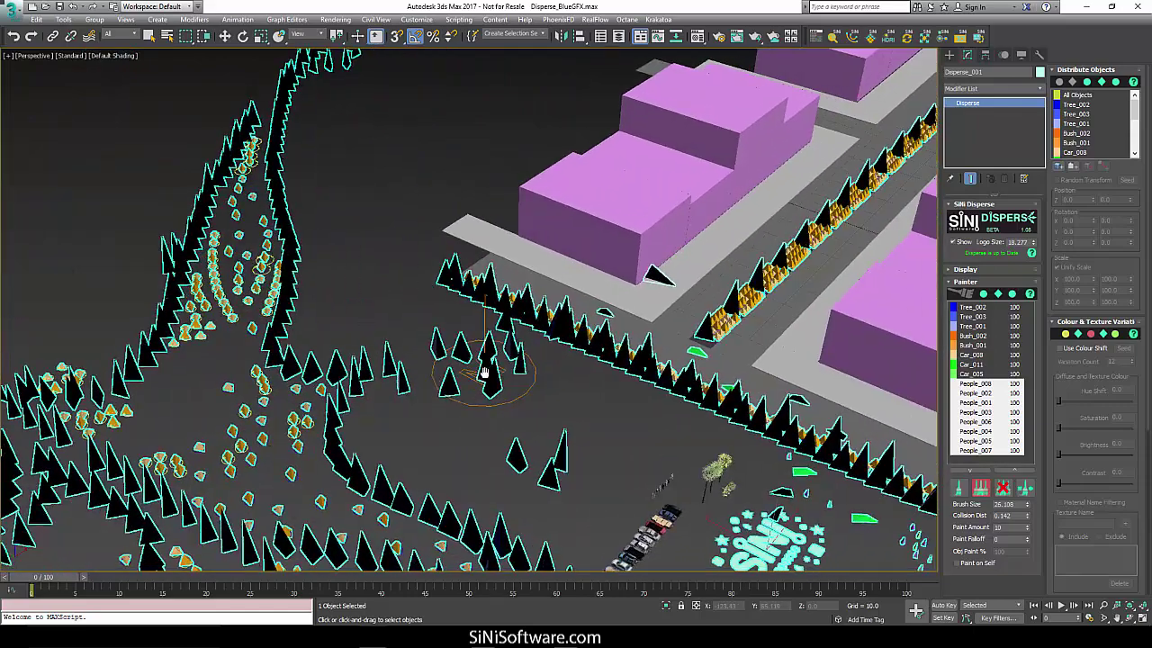
scroll(502, 383, up, 2)
middle_drag(571, 463, 496, 377)
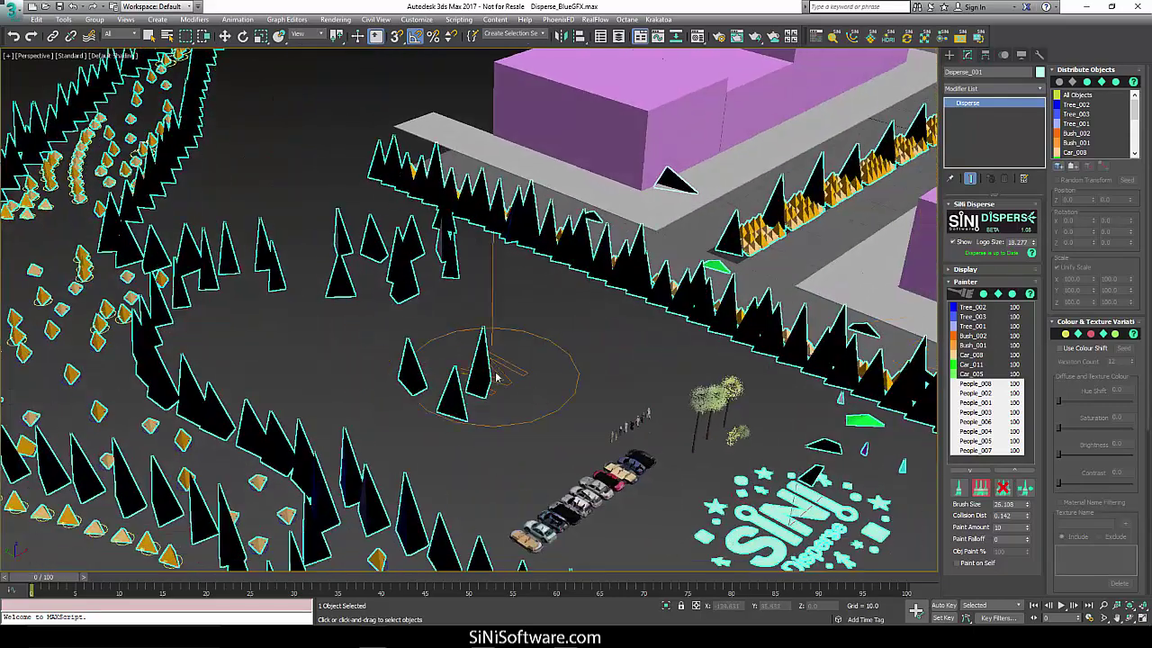
click(1132, 323)
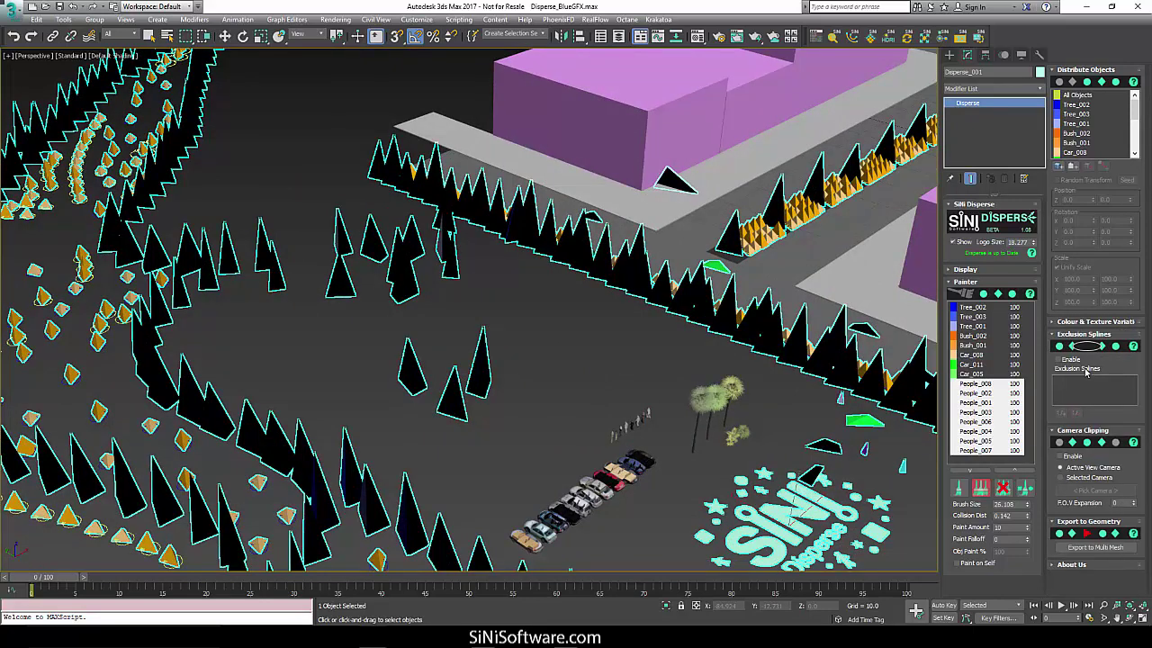
Step: Preview the dispersed objects with the Bounding Box display type and switch the display back to Pyramid
click(1010, 270)
click(987, 317)
click(980, 323)
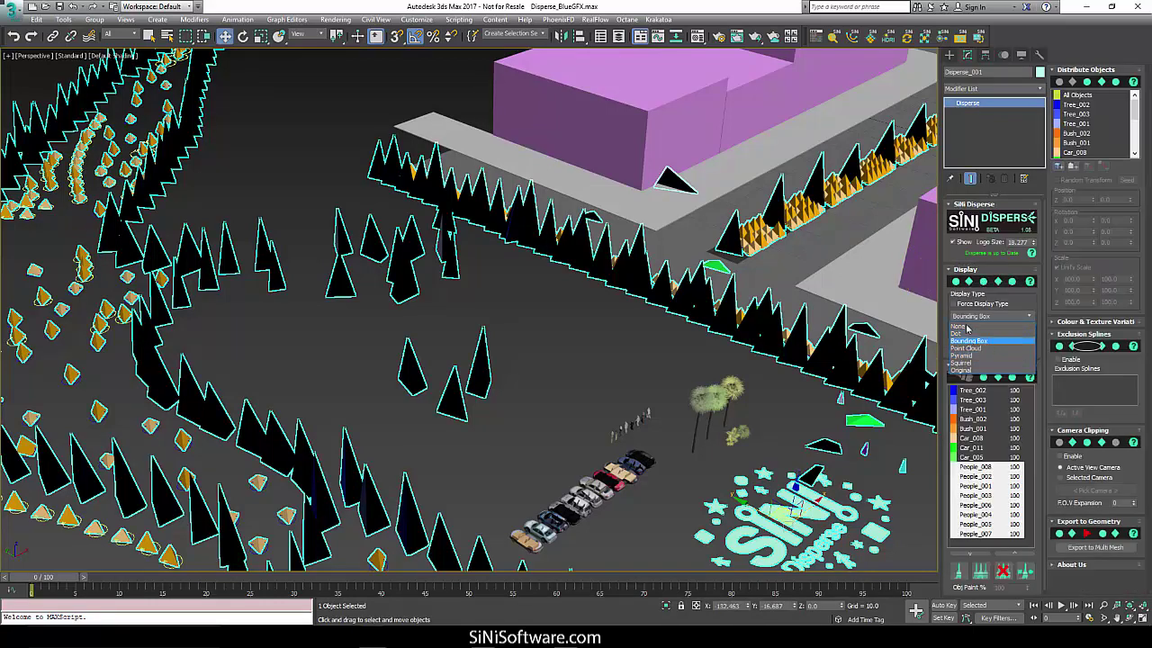
click(980, 320)
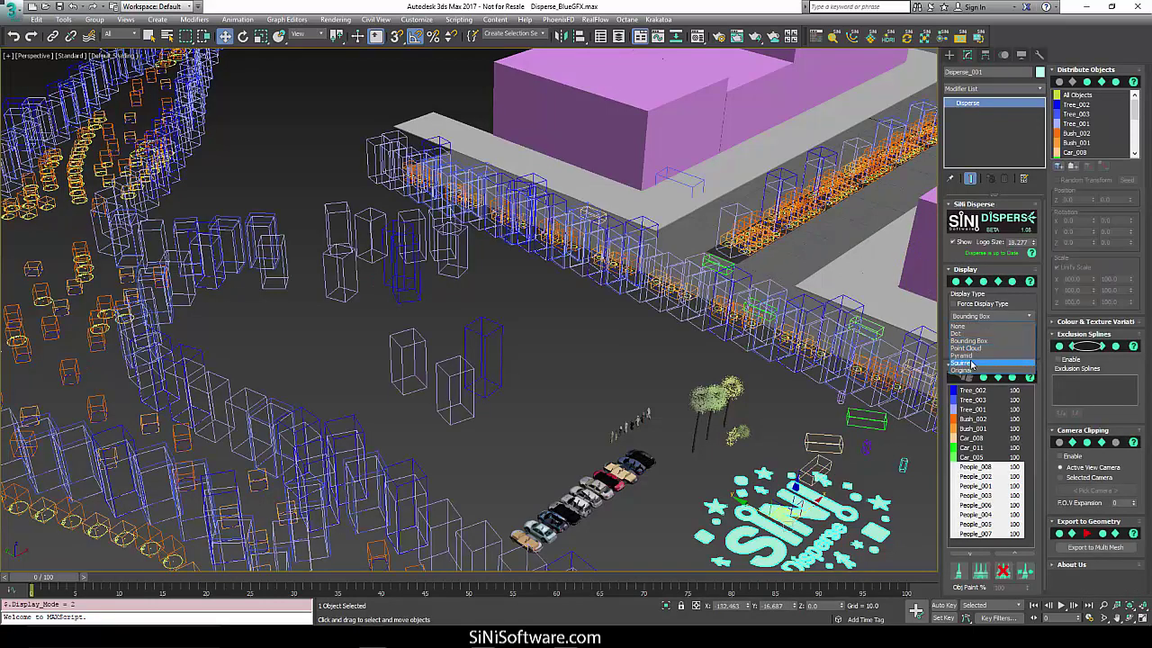
click(974, 358)
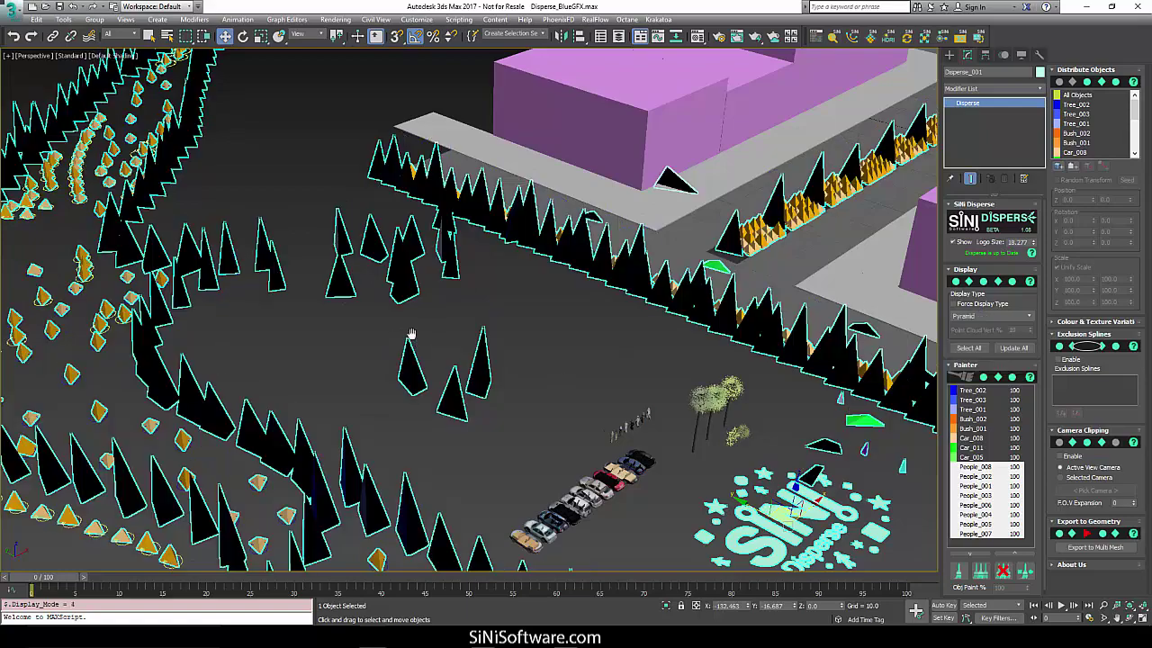
Step: Replace Tree_002 in the distributed objects with the Bush_001 model from the scene
mouse_move(409, 333)
middle_down()
mouse_move(434, 344)
mouse_move(415, 353)
middle_up()
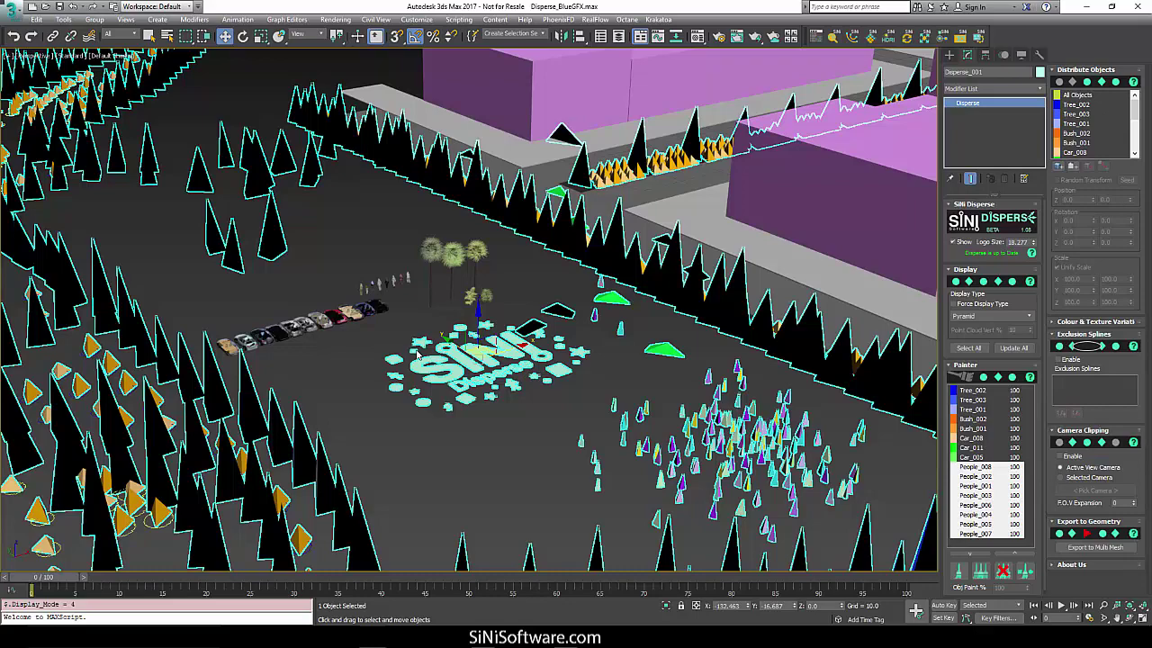
middle_drag(509, 363, 535, 409)
middle_drag(631, 452, 622, 485)
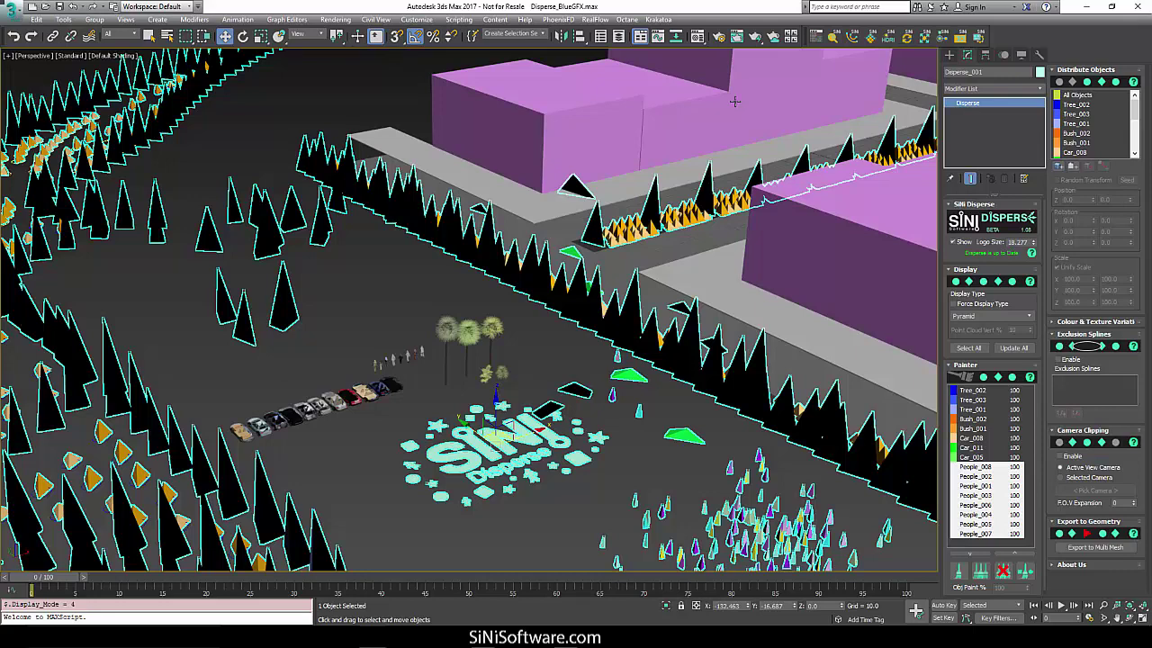
click(1079, 106)
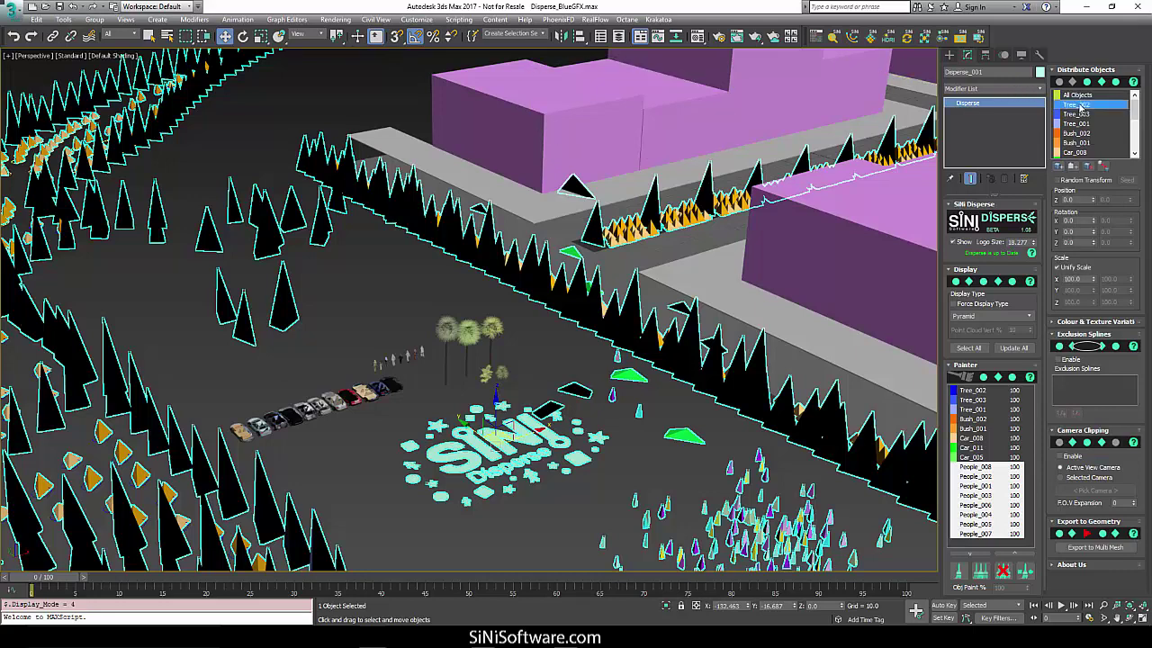
click(1103, 166)
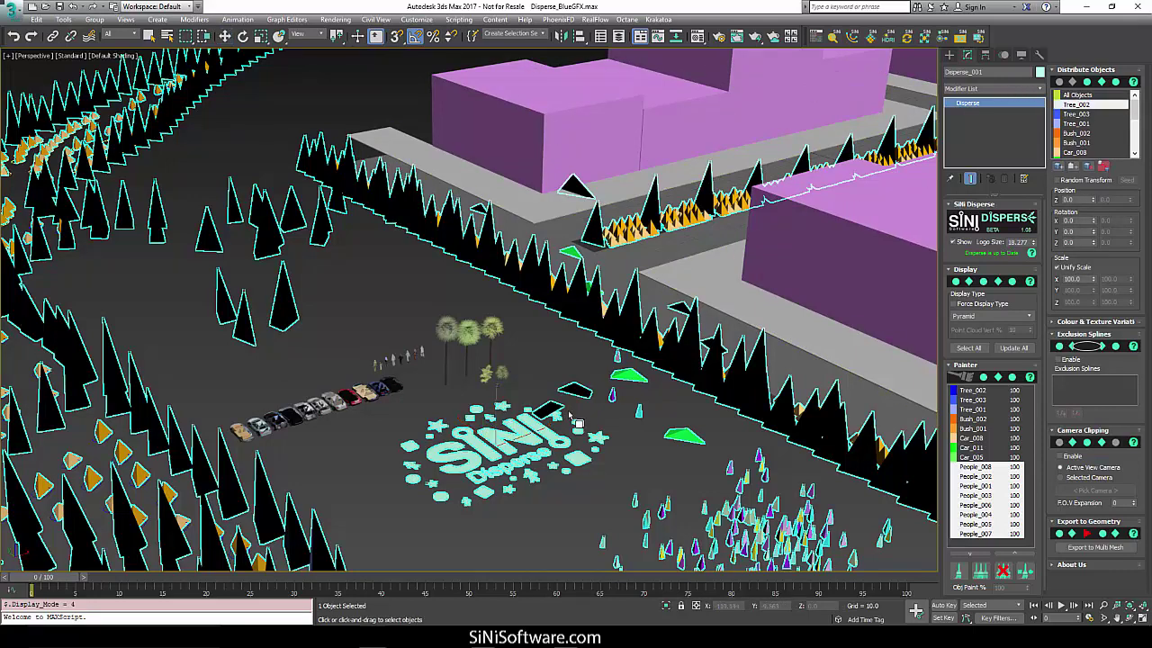
key(w)
click(501, 374)
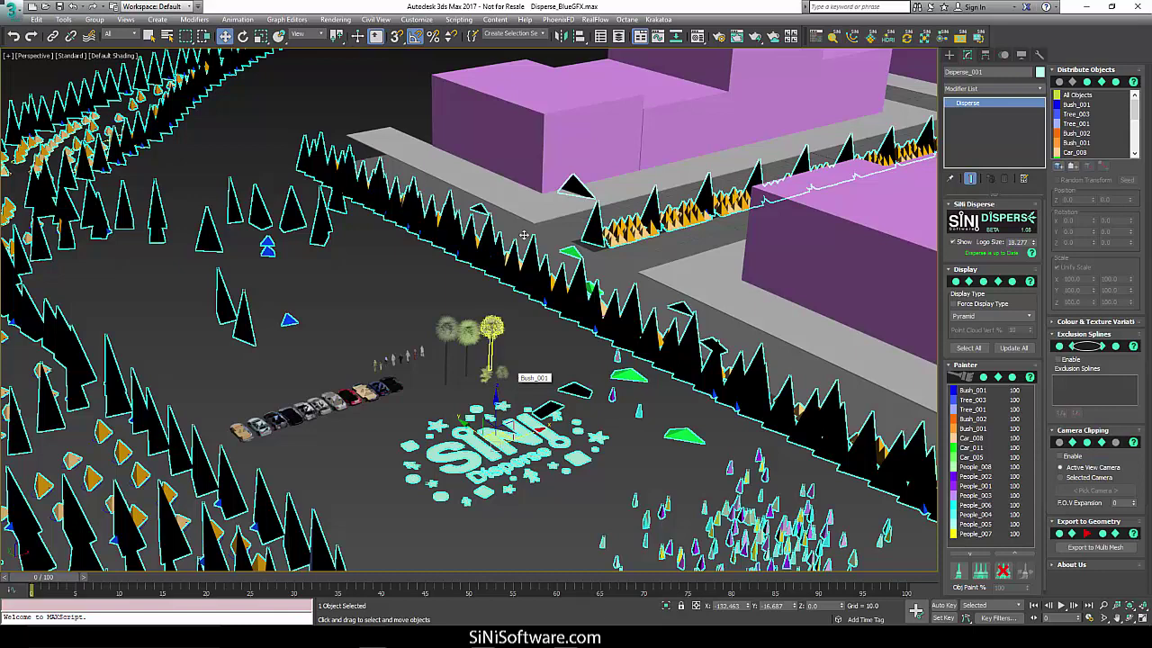
Step: Remove Tree_003 from the distributed objects and view the updated scene
click(1077, 115)
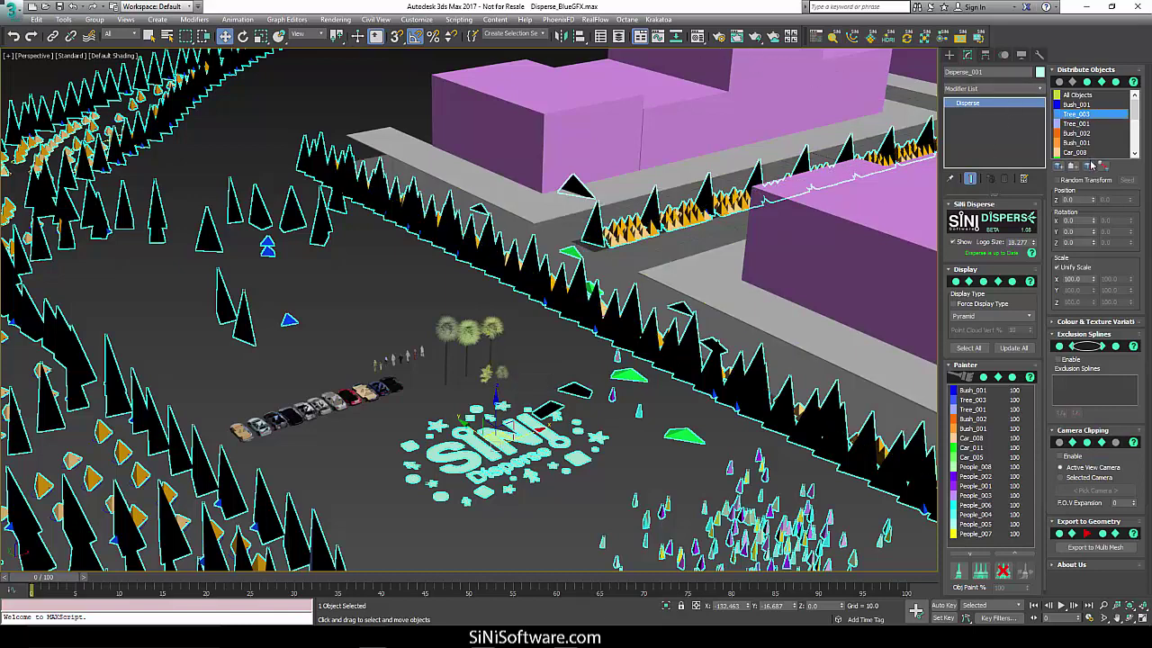
click(1090, 165)
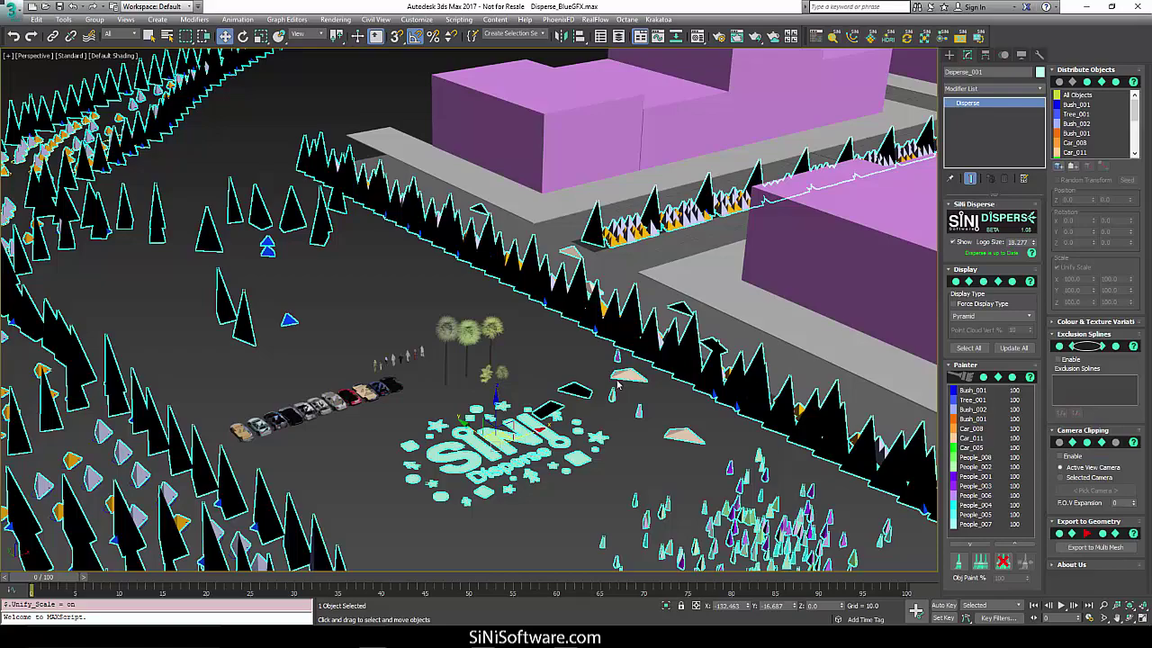
alt+middle_drag(627, 343, 616, 320)
scroll(616, 320, down, 5)
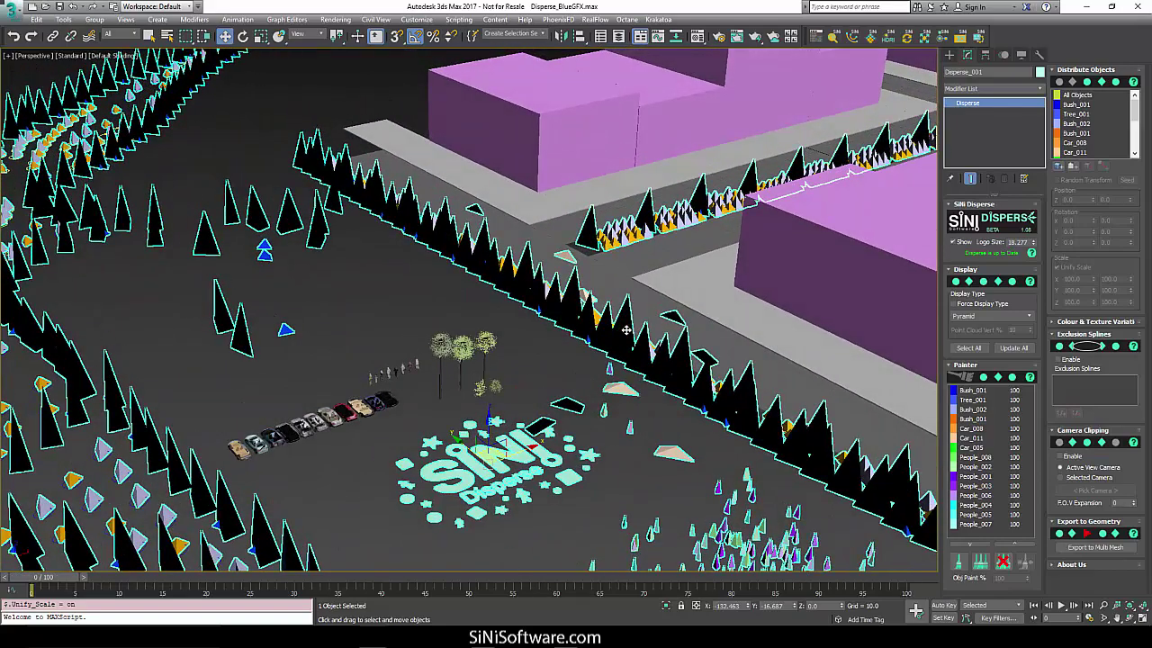